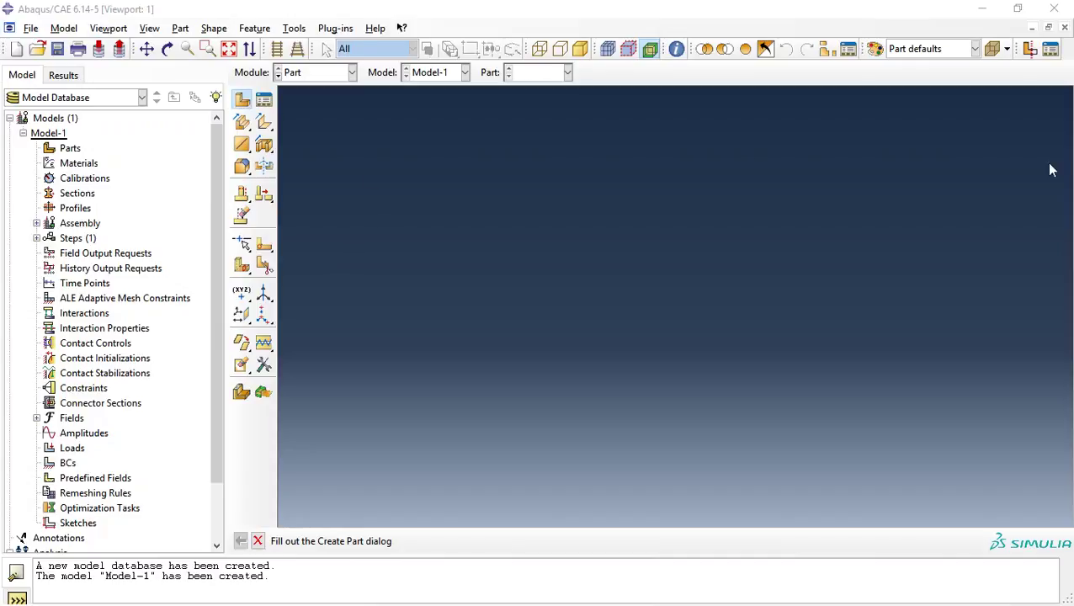
Step: Start a 3D deformable solid part based on a revolution, with an approximate size of 800
{"action": "left_click_drag", "start_coordinate": [625, 134], "coordinate": [444, 139]}
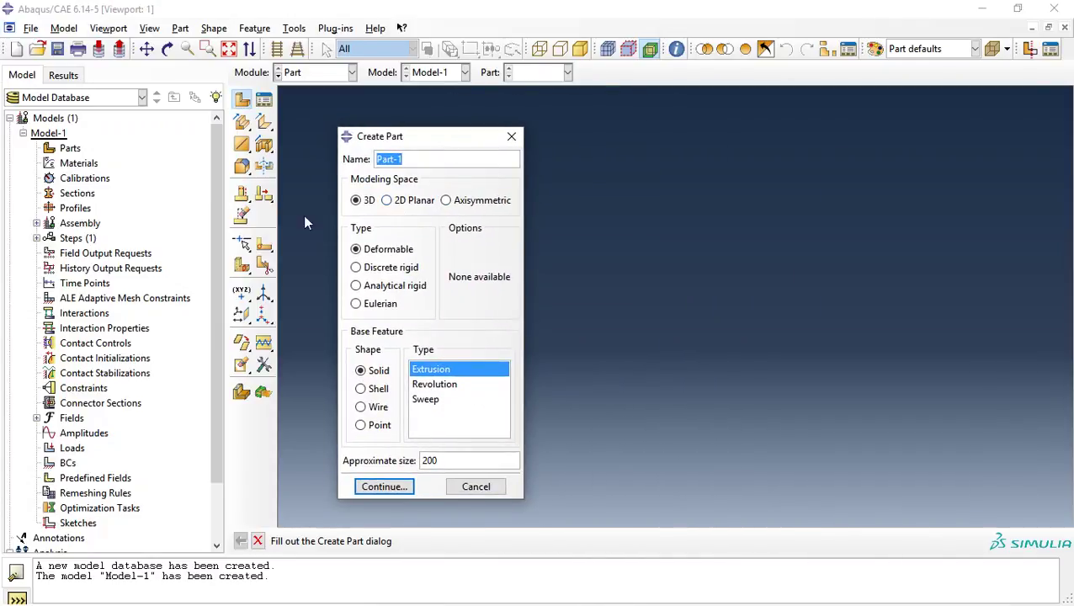
{"action": "left_click", "coordinate": [368, 202]}
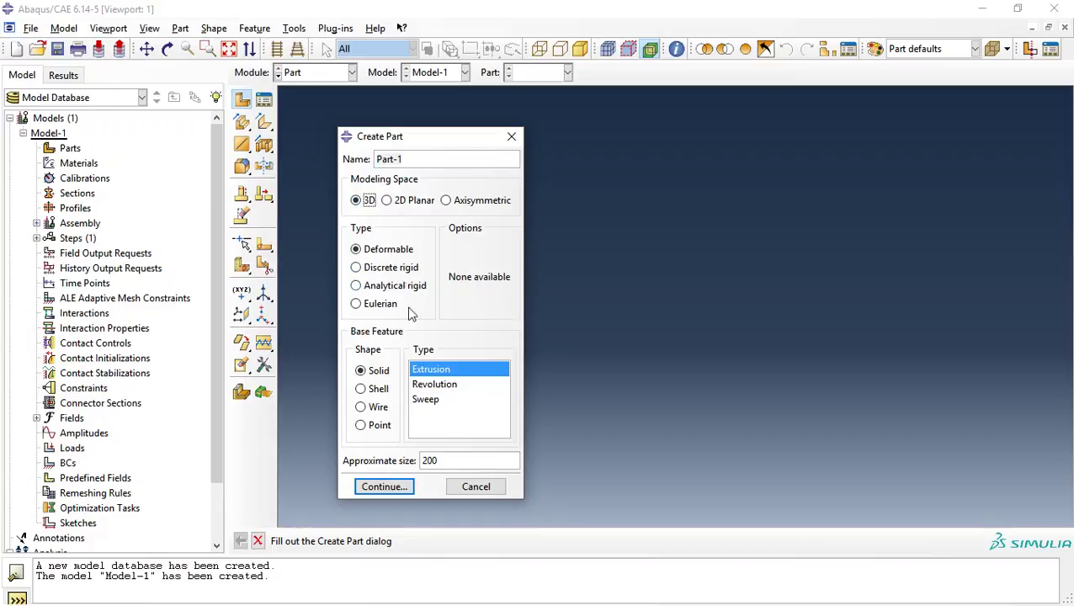
{"action": "left_click", "coordinate": [437, 389]}
{"action": "double_click", "coordinate": [431, 461]}
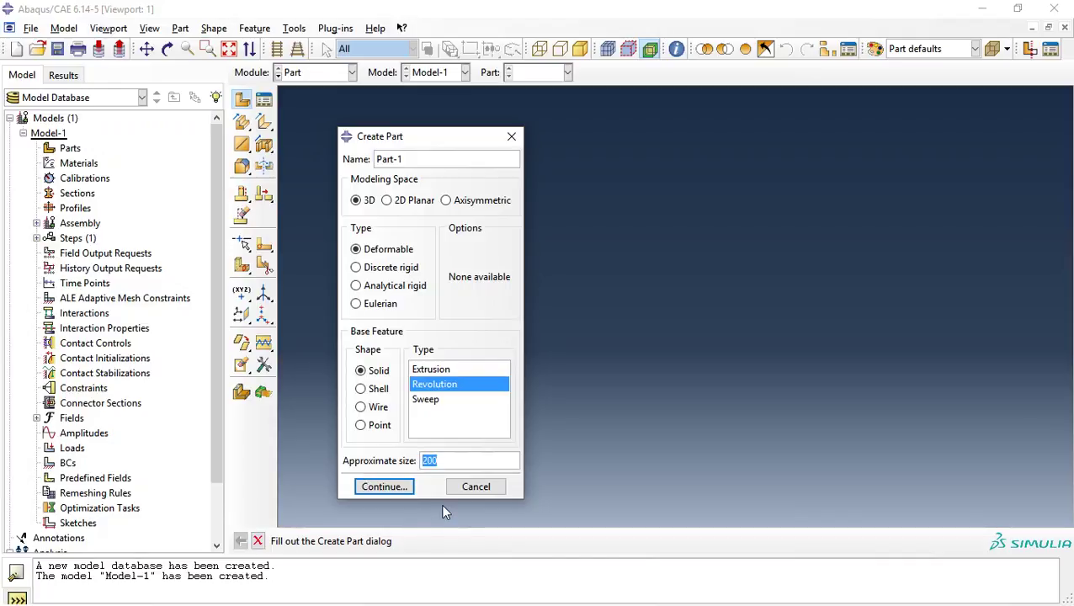
{"action": "type", "text": "800"}
{"action": "left_click", "coordinate": [407, 488]}
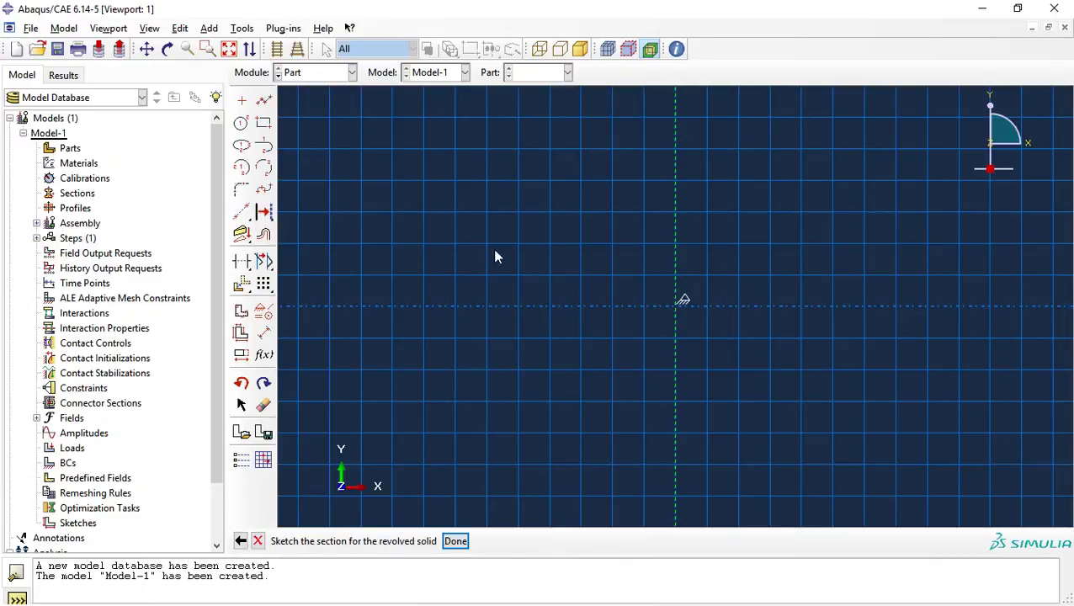
Step: Sketch connected lines for the revolved section from (0,5) through (300,5) and (300,10) to (110,10)
{"action": "left_click", "coordinate": [264, 100]}
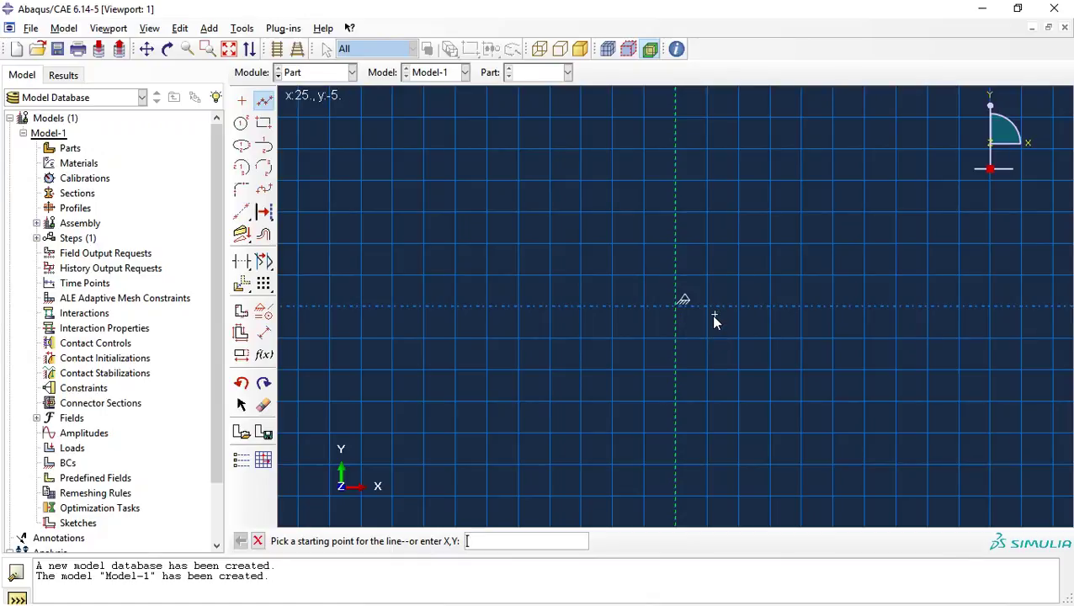
{"action": "type", "text": "0,5"}
{"action": "key", "text": "Return"}
{"action": "type", "text": "300"}
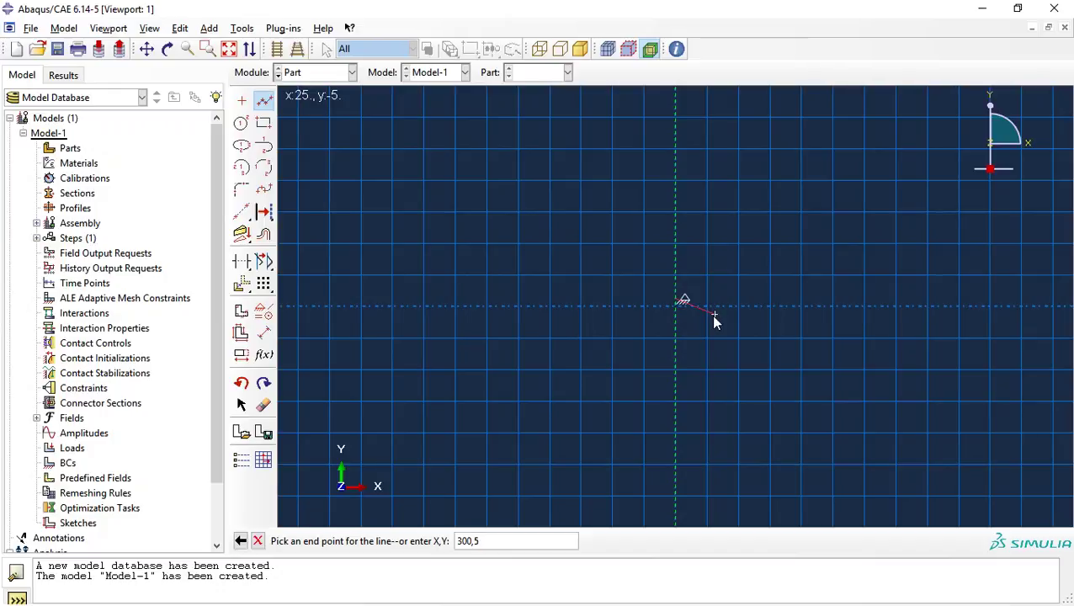
{"action": "key", "text": "Return"}
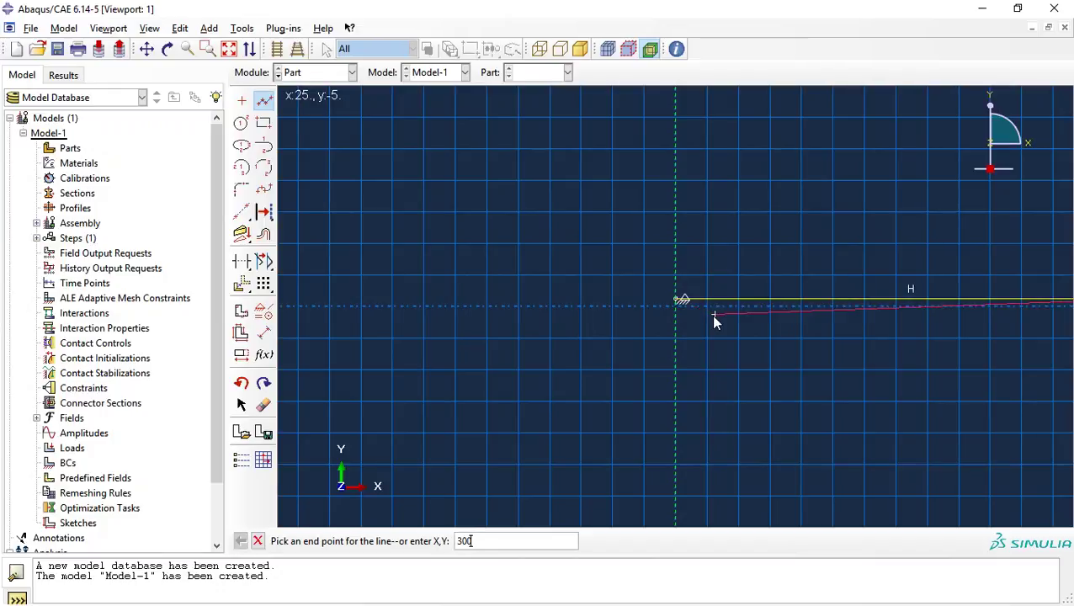
{"action": "key", "text": "Return"}
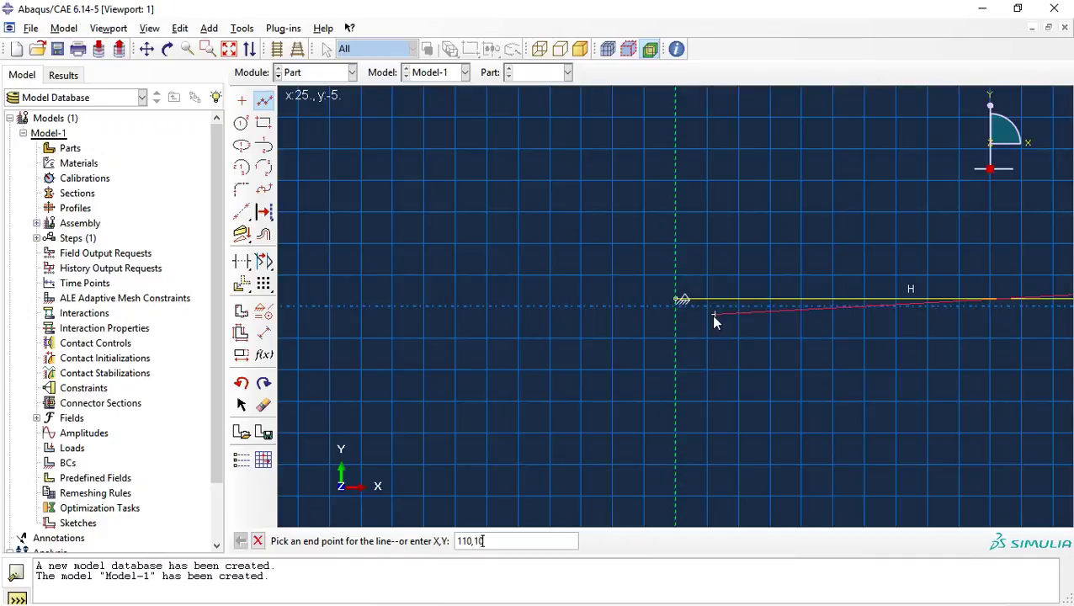
{"action": "type", "text": "110,10"}
{"action": "key", "text": "Return"}
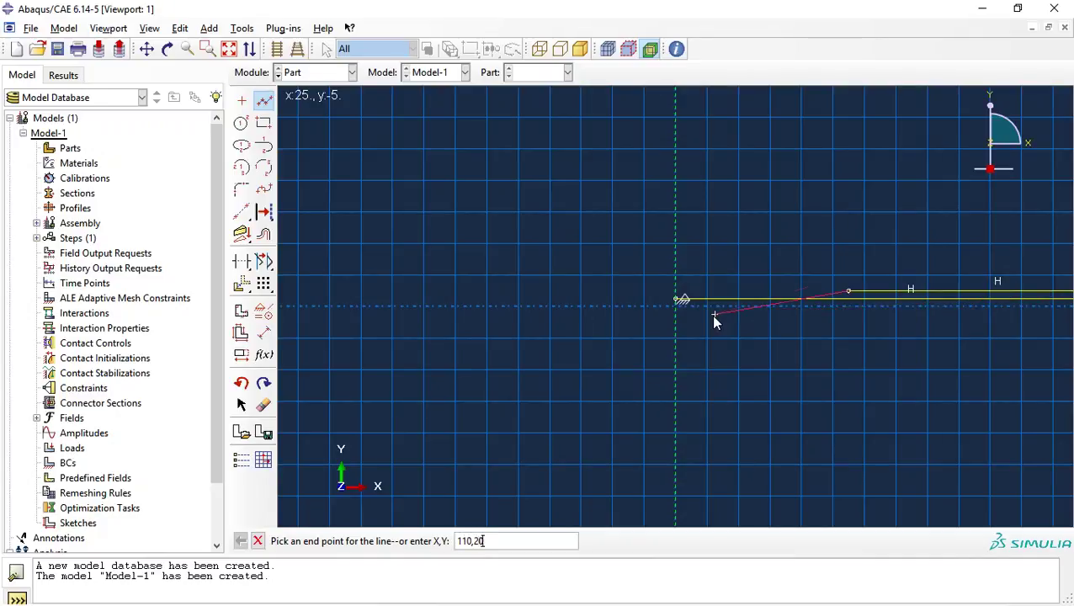
Step: Continue the profile through (110,20), (90,20), (90,10) and (0,10), close it at (0,5), and fit the sketch in view
{"action": "key", "text": "Return"}
{"action": "type", "text": "90,2"}
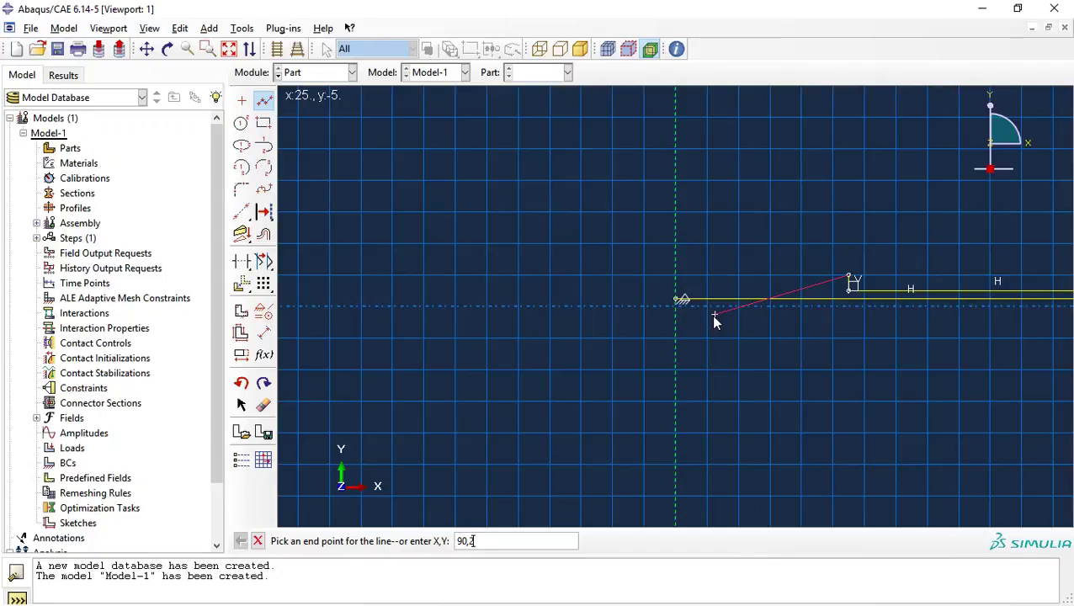
{"action": "type", "text": "0"}
{"action": "key", "text": "Return"}
{"action": "key", "text": "Return"}
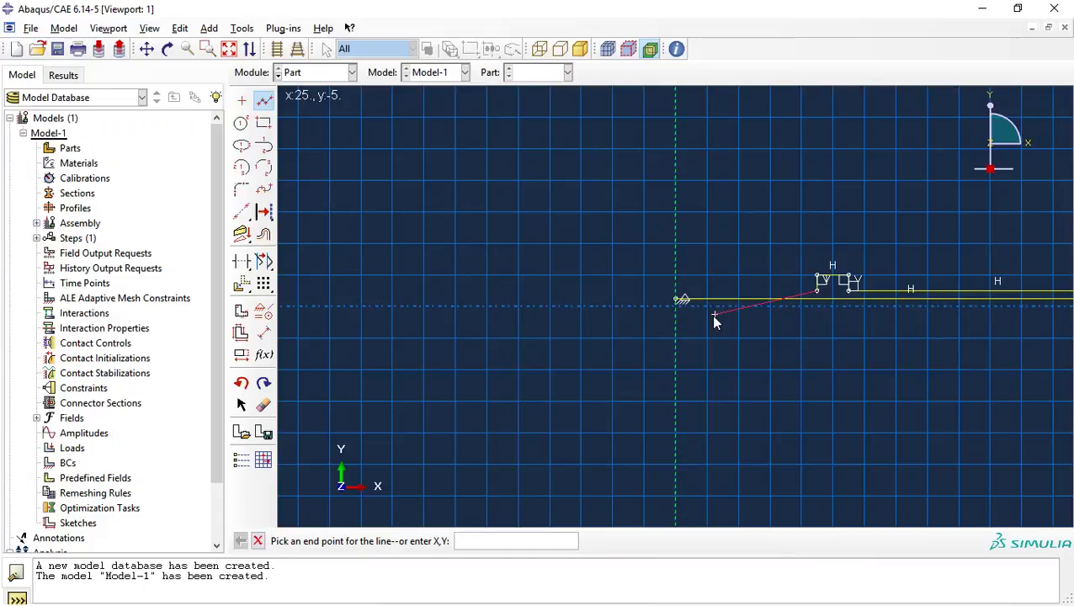
{"action": "type", "text": "0,10"}
{"action": "key", "text": "Return"}
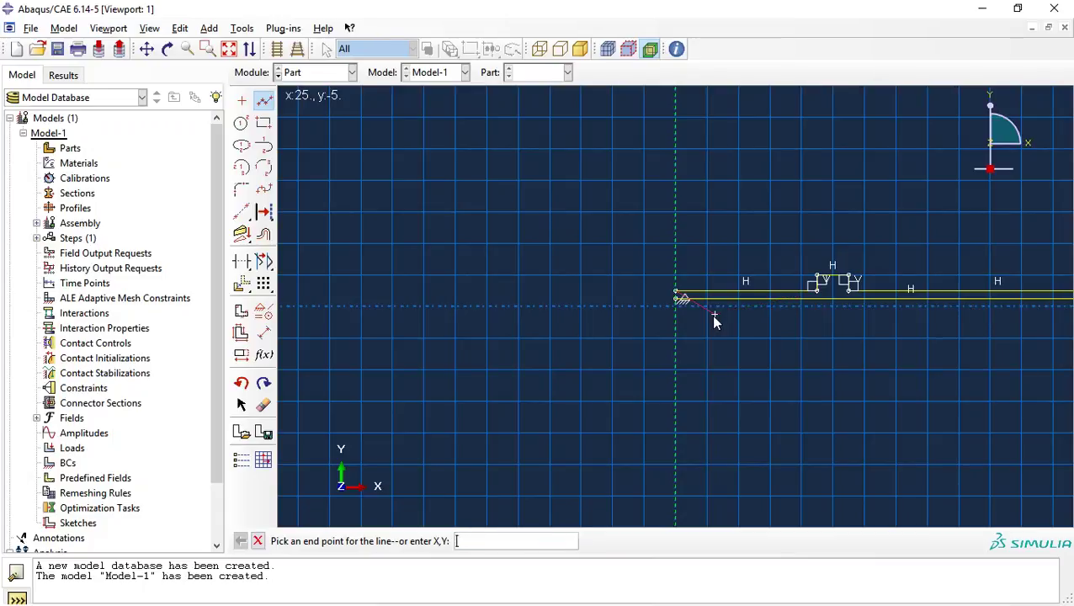
{"action": "type", "text": "0,5"}
{"action": "key", "text": "Return"}
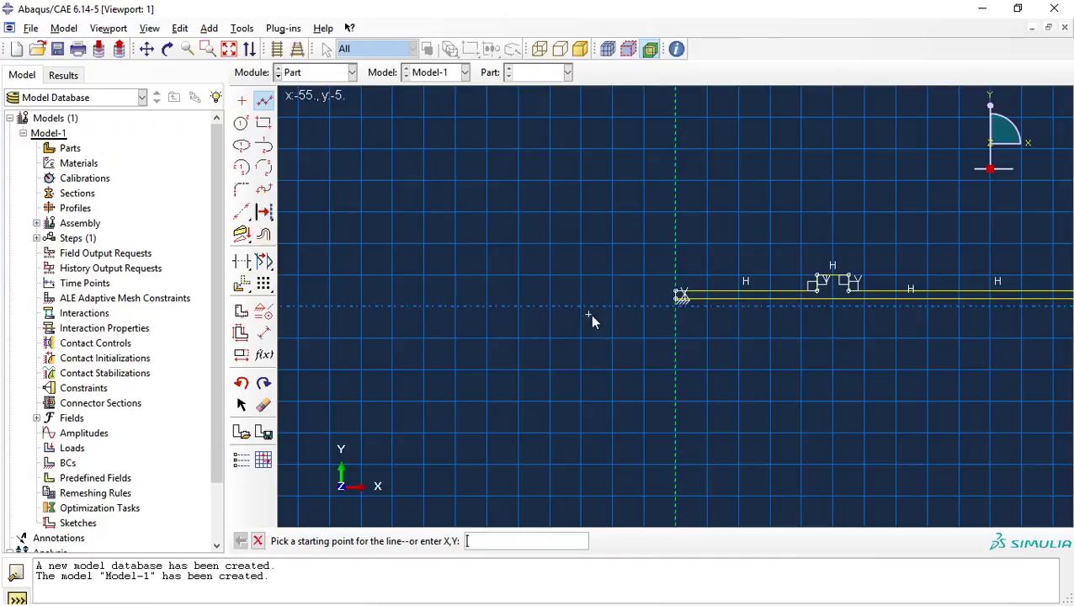
{"action": "key", "text": "Escape"}
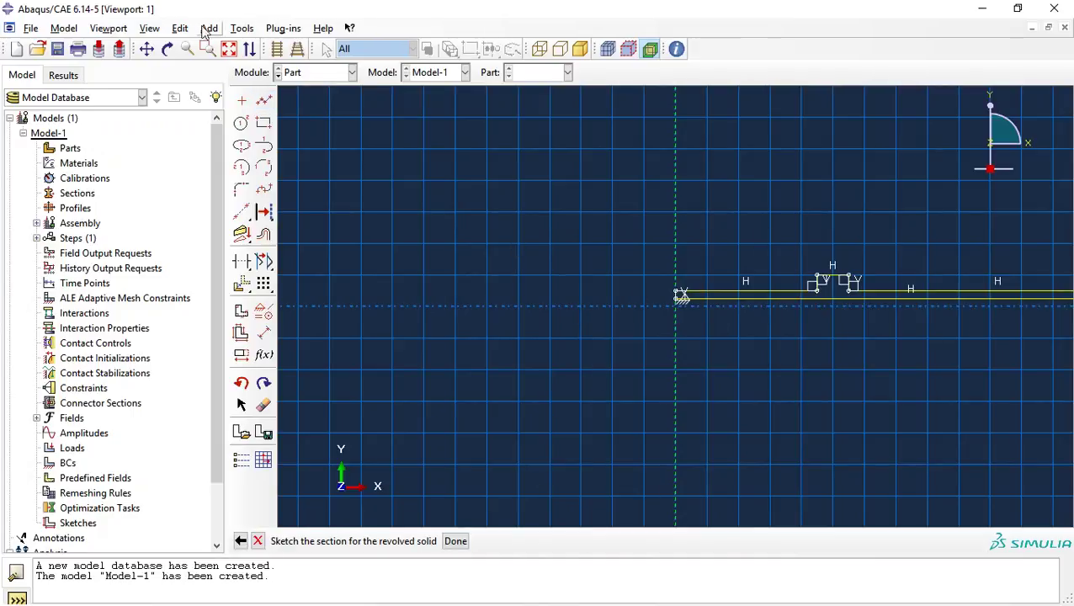
{"action": "left_click", "coordinate": [229, 49]}
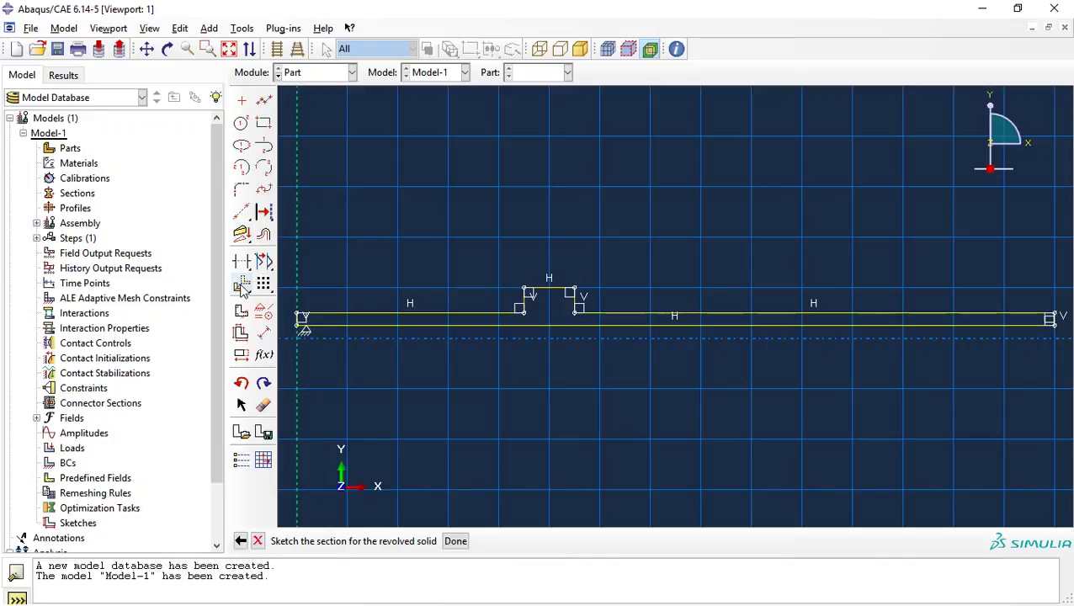
Step: Rotate the vertical construction line 90 degrees about the origin, moving it rather than copying, to make the revolution axis horizontal
{"action": "left_click_drag", "start_coordinate": [241, 289], "coordinate": [299, 287]}
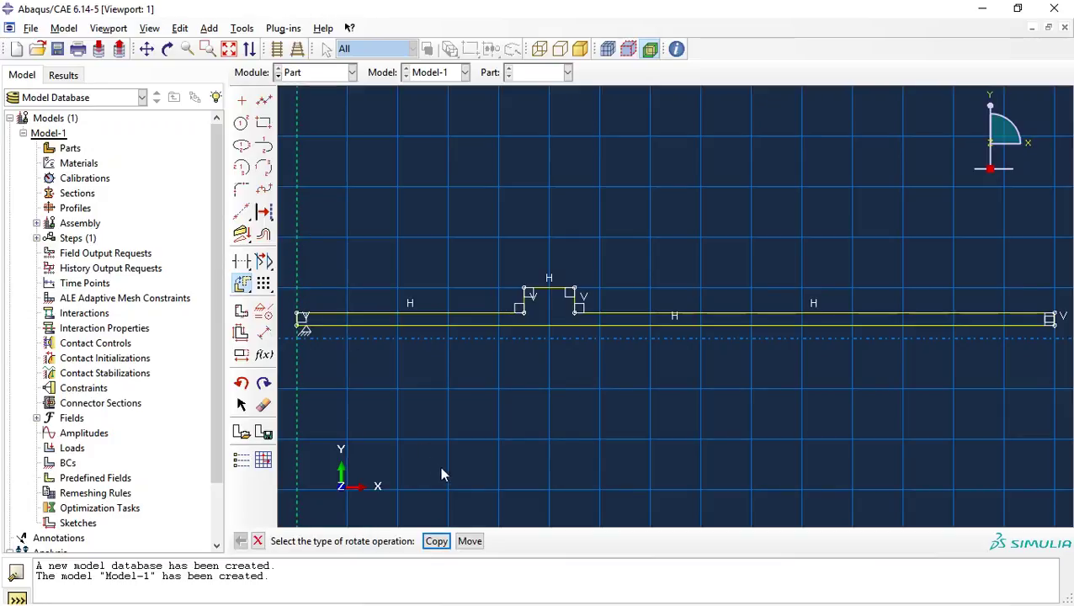
{"action": "left_click", "coordinate": [469, 541]}
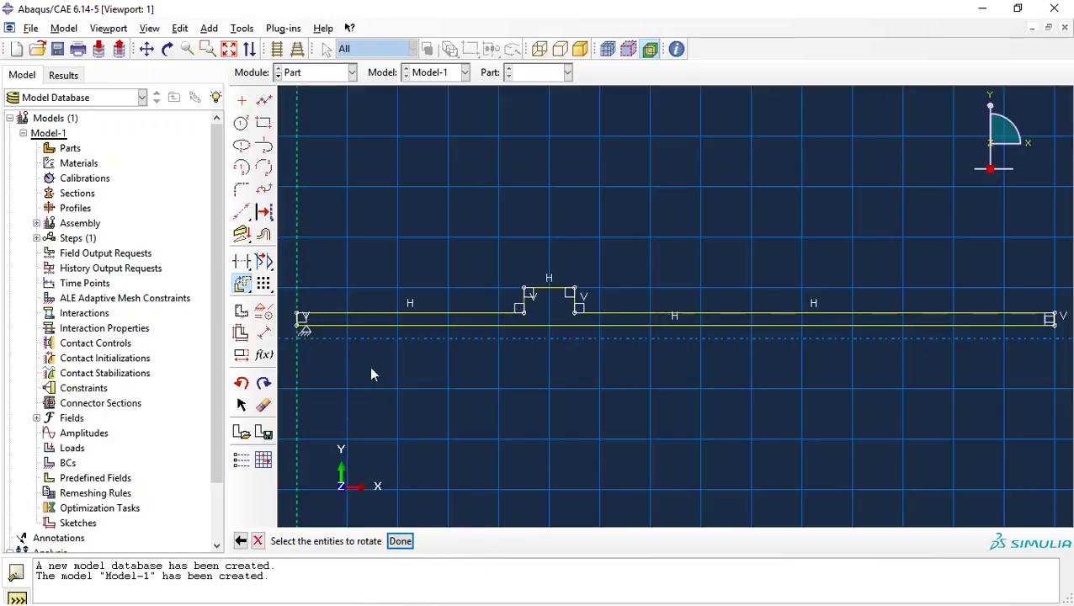
{"action": "left_click", "coordinate": [305, 317]}
{"action": "left_click", "coordinate": [400, 541]}
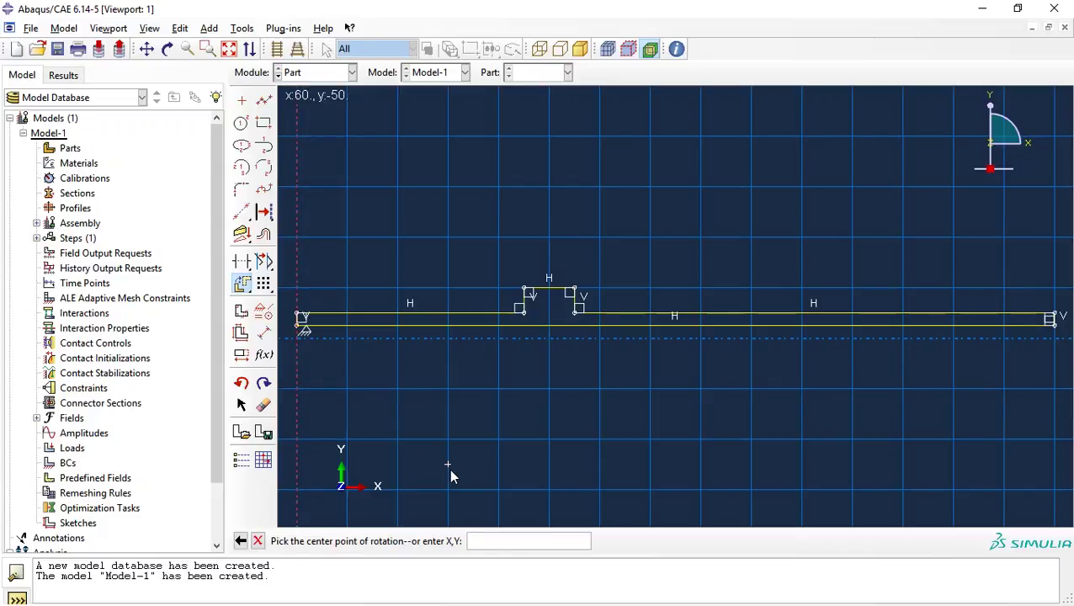
{"action": "type", "text": "0"}
{"action": "key", "text": "Return"}
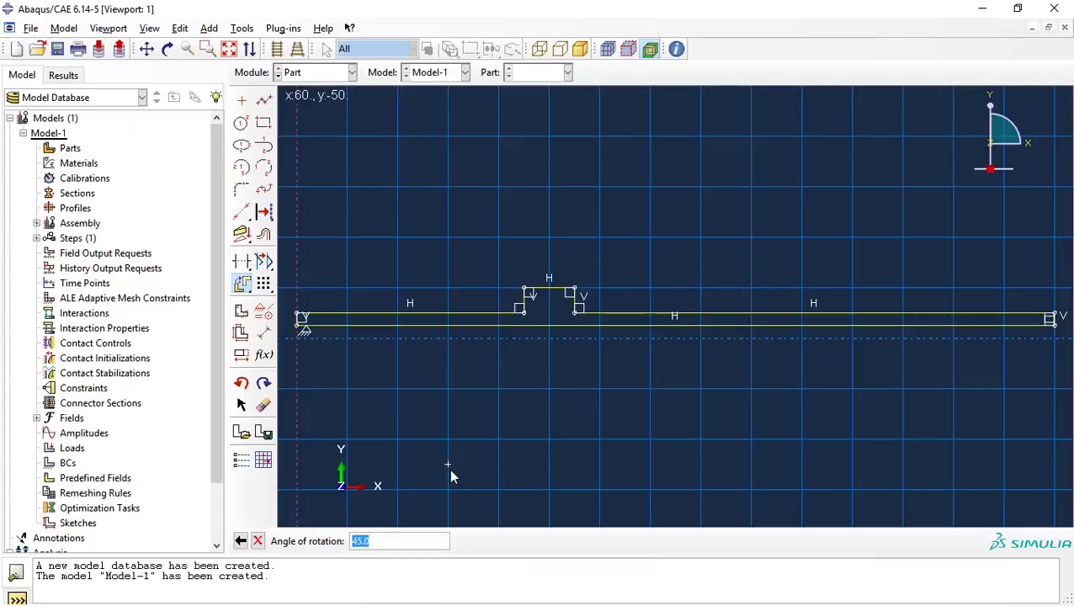
{"action": "key", "text": "BackSpace"}
{"action": "type", "text": "90"}
{"action": "key", "text": "Return"}
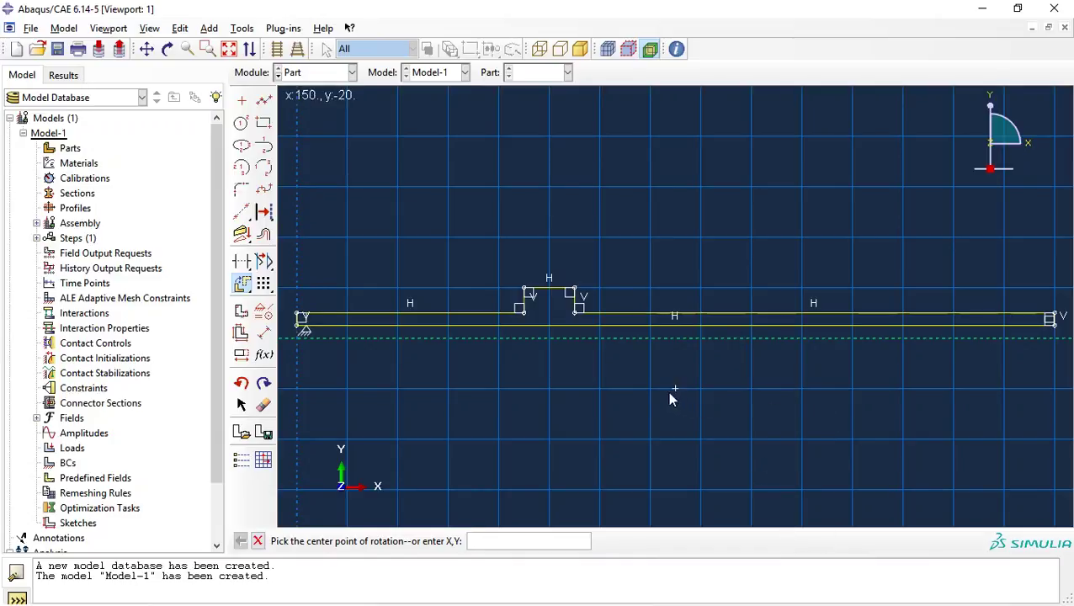
{"action": "key", "text": "Escape"}
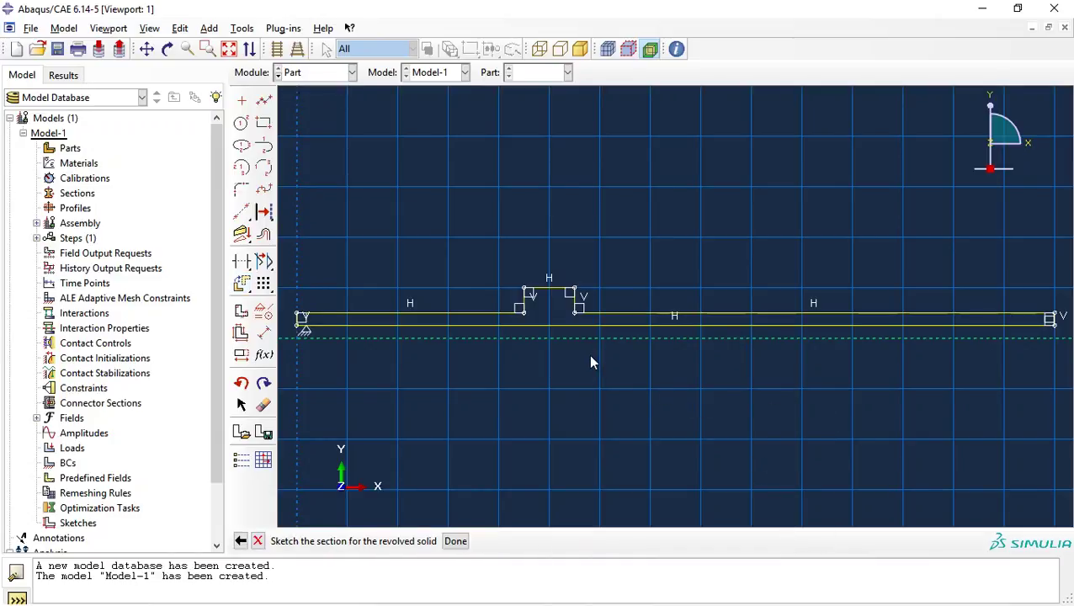
Step: Finish the section sketch and revolve it through 360 degrees into a hollow collared shaft
{"action": "left_click", "coordinate": [459, 541]}
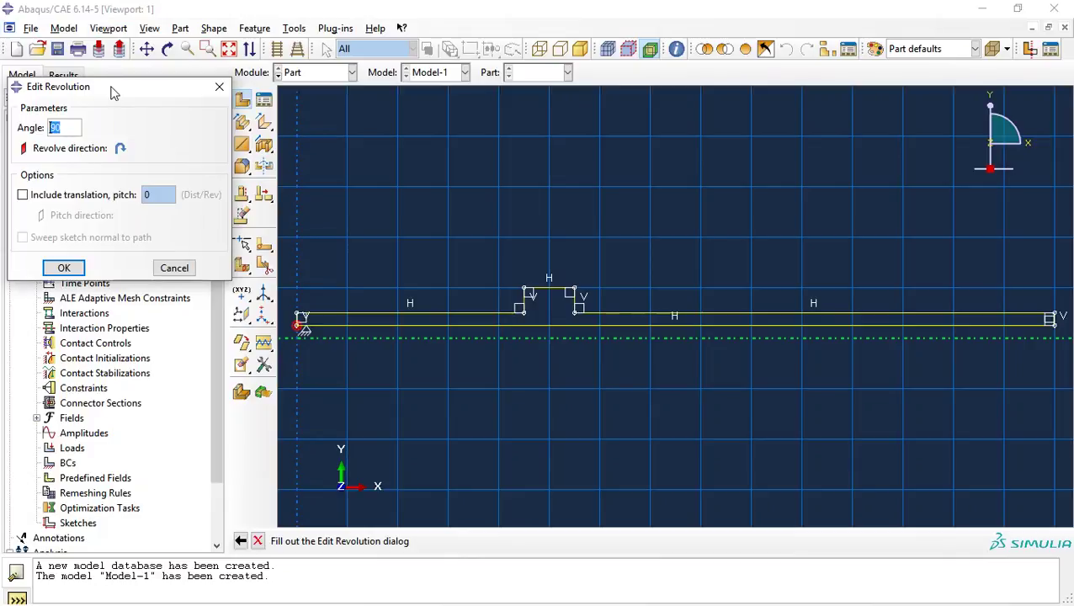
{"action": "left_click_drag", "start_coordinate": [114, 92], "coordinate": [384, 123]}
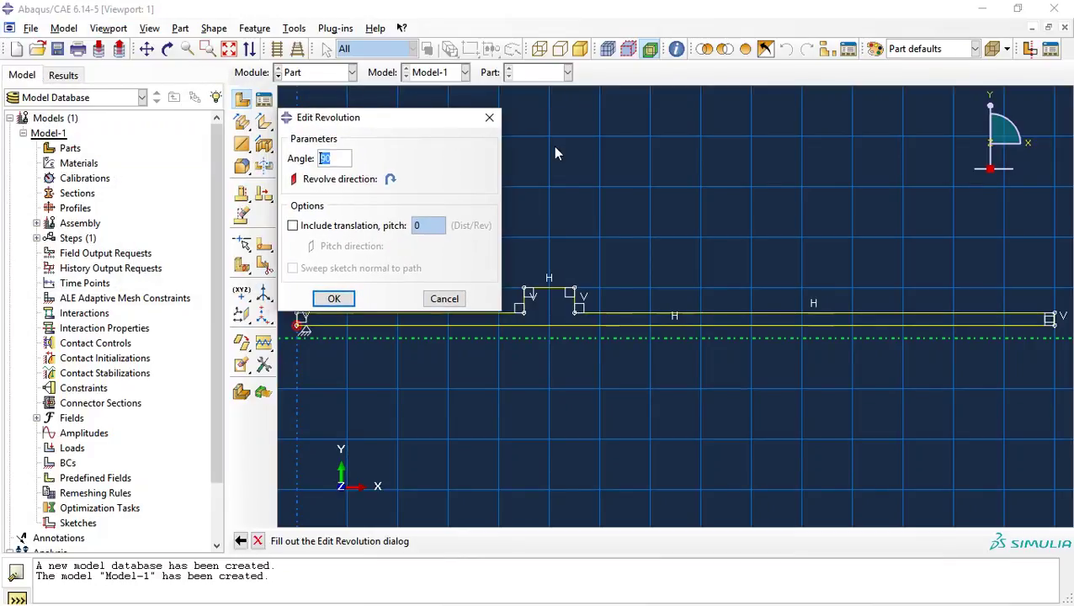
{"action": "type", "text": "36"}
{"action": "left_click", "coordinate": [334, 300]}
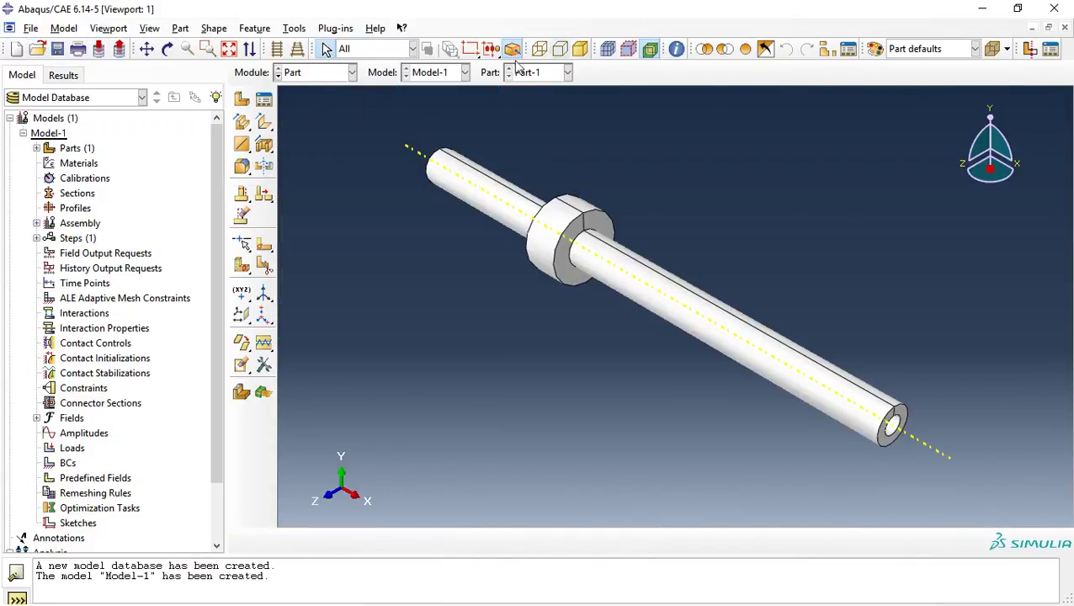
{"action": "left_click", "coordinate": [167, 49]}
{"action": "left_click_drag", "start_coordinate": [680, 329], "coordinate": [697, 412]}
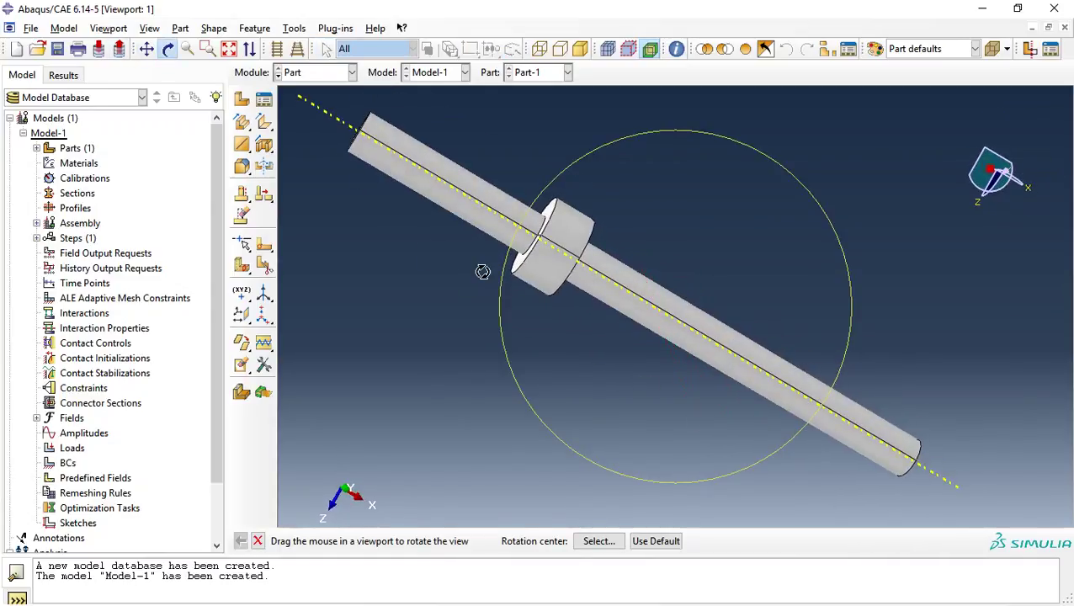
{"action": "key", "text": "Escape"}
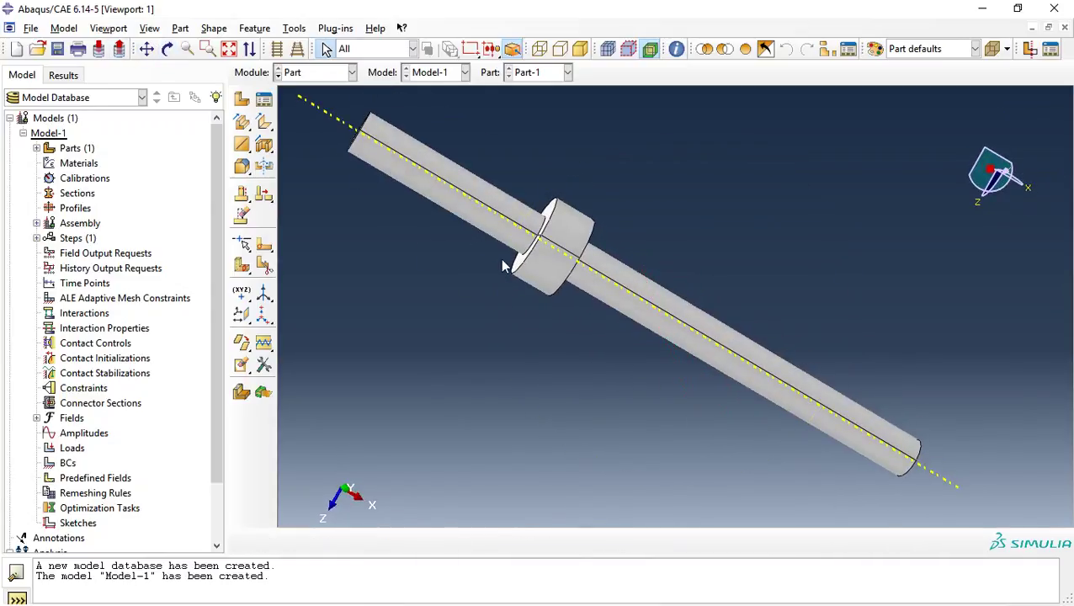
Step: Start a second 3D deformable solid part based on an extrusion, keeping the approximate size of 800
{"action": "left_click", "coordinate": [242, 99]}
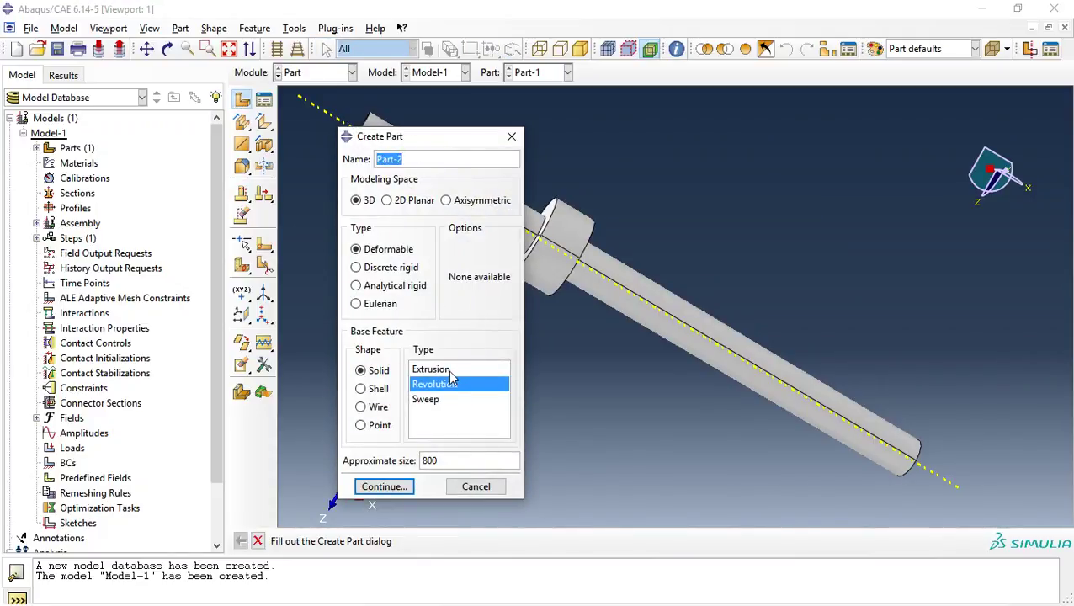
{"action": "left_click", "coordinate": [438, 369]}
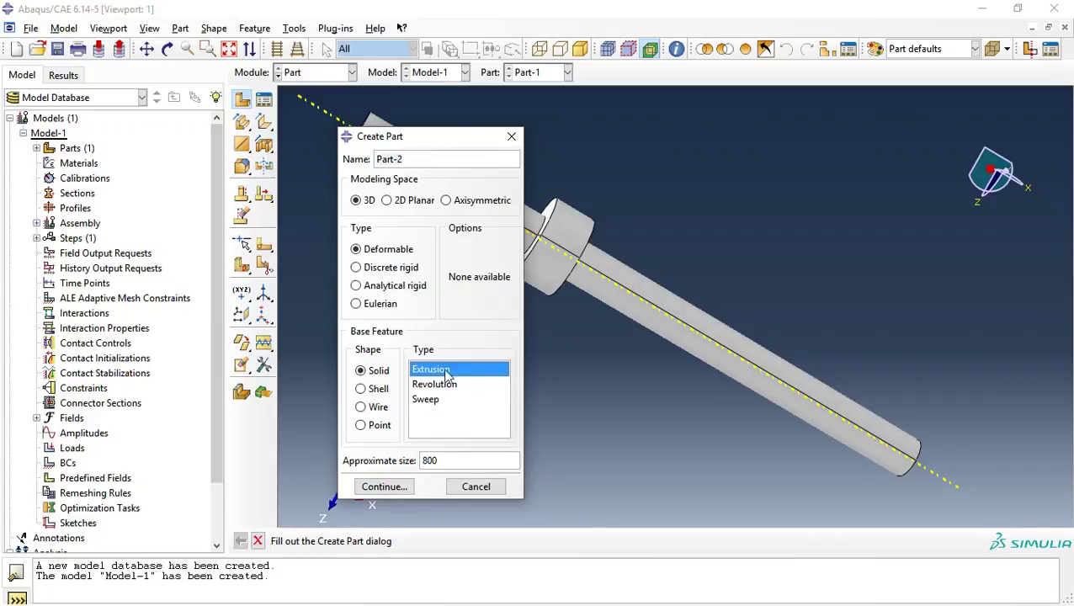
{"action": "left_click", "coordinate": [389, 488]}
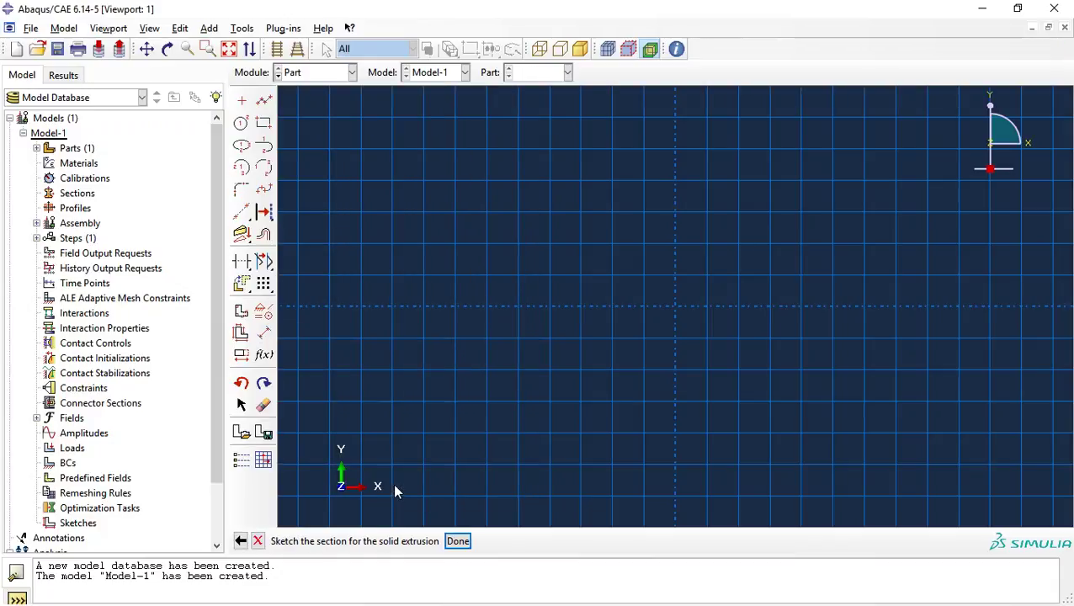
Step: Sketch a circle centred at (0,0) with its perimeter passing through (0,5)
{"action": "left_click", "coordinate": [241, 123]}
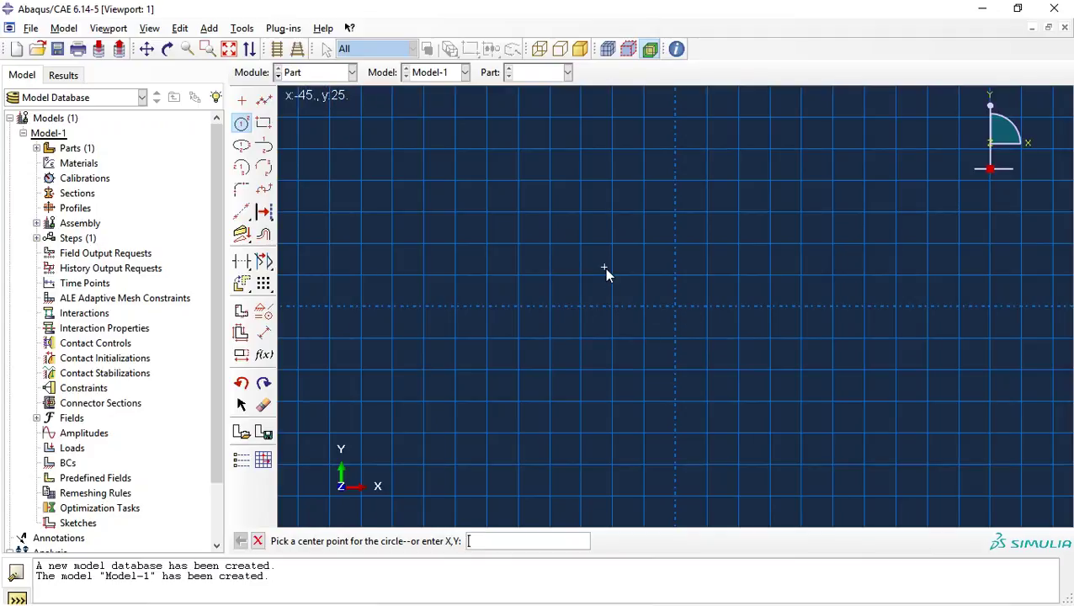
{"action": "type", "text": "0,0"}
{"action": "key", "text": "Return"}
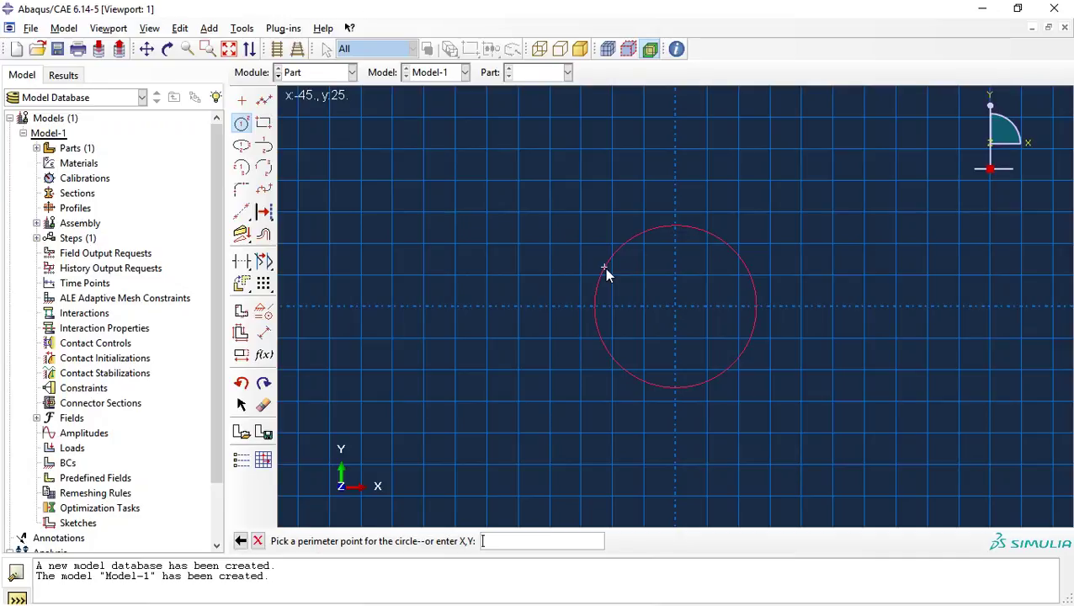
{"action": "type", "text": "0,5"}
{"action": "key", "text": "Return"}
{"action": "key", "text": "Escape"}
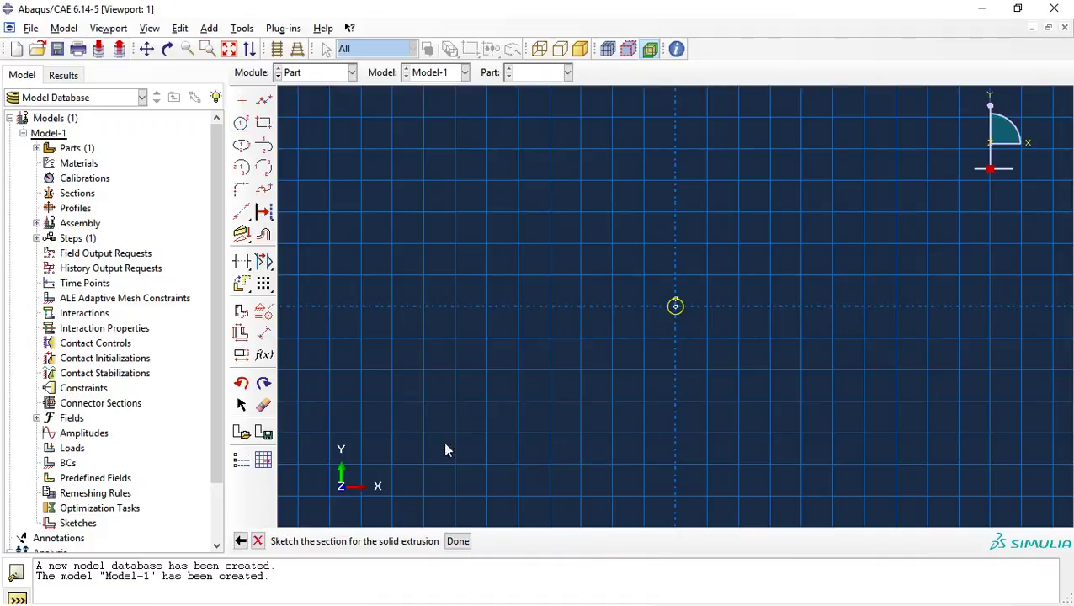
Step: Finish the circle sketch and extrude it to a depth of 300 as a solid rod
{"action": "left_click", "coordinate": [458, 540]}
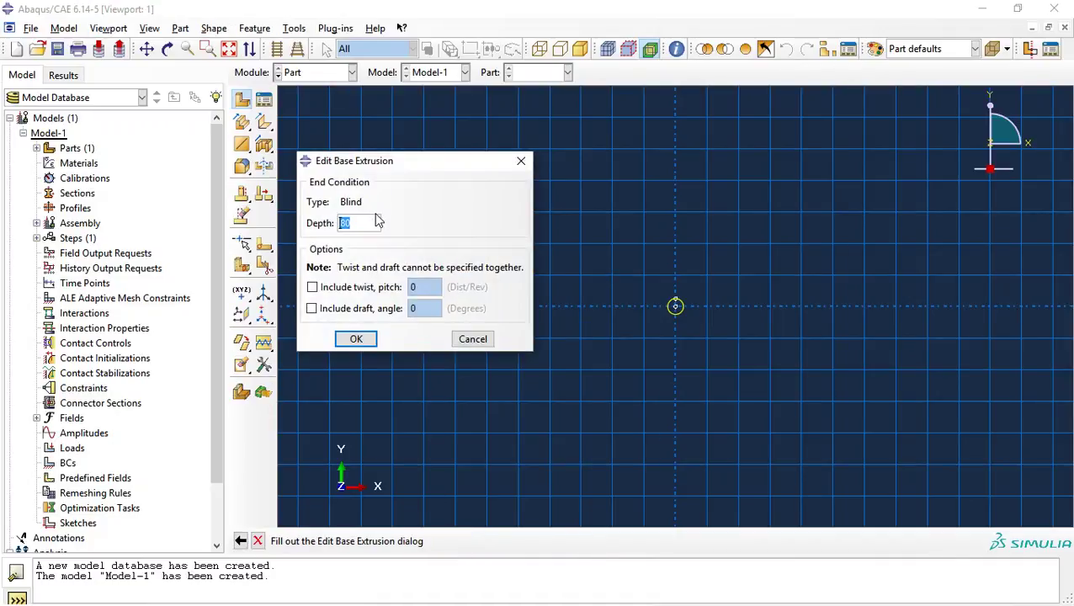
{"action": "type", "text": "300"}
{"action": "left_click", "coordinate": [356, 338]}
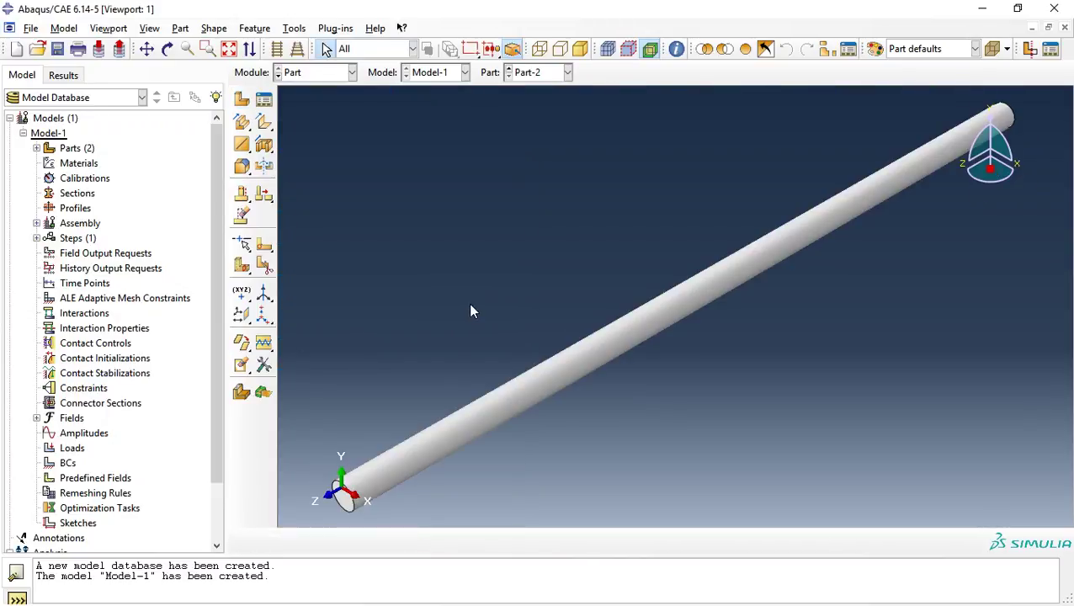
Step: Start a third 3D deformable solid extrusion part with approximate size 800 and sketch a circle centred at (0,0) passing through (0,15)
{"action": "left_click", "coordinate": [241, 99]}
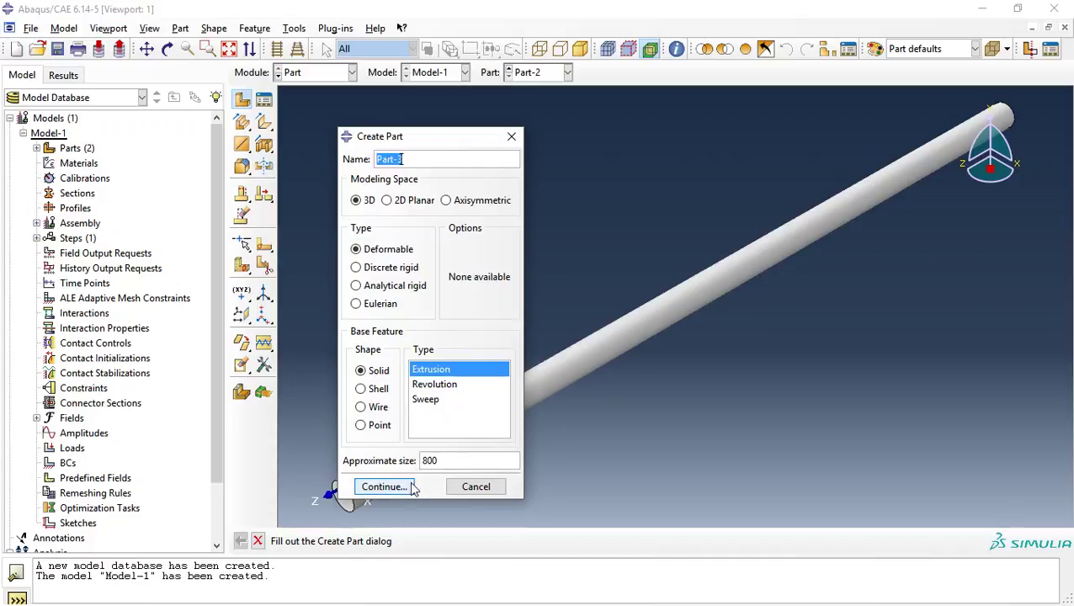
{"action": "left_click", "coordinate": [384, 486]}
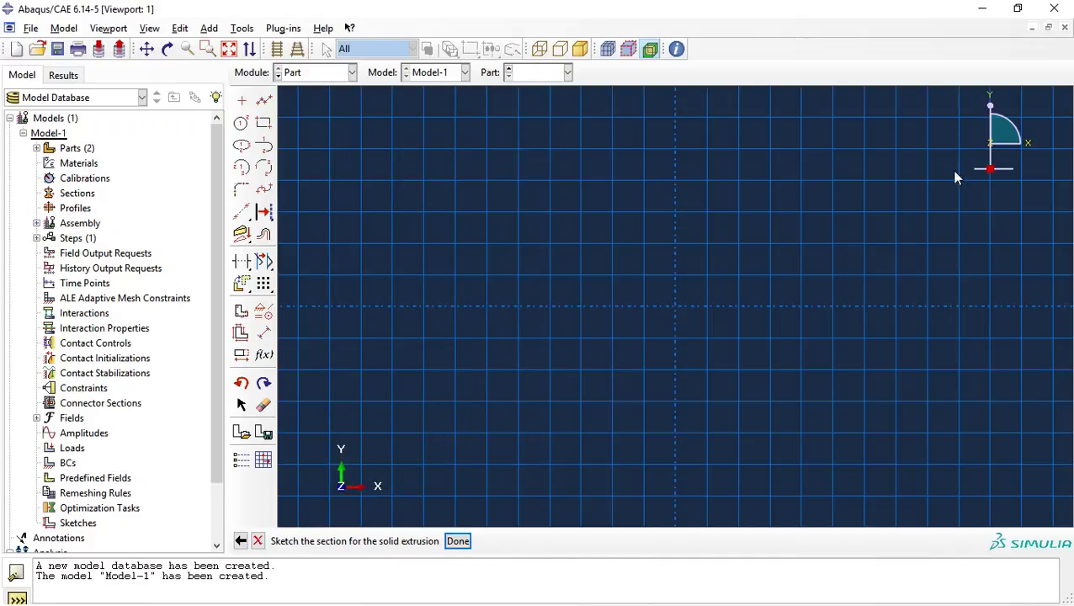
{"action": "left_click", "coordinate": [242, 123]}
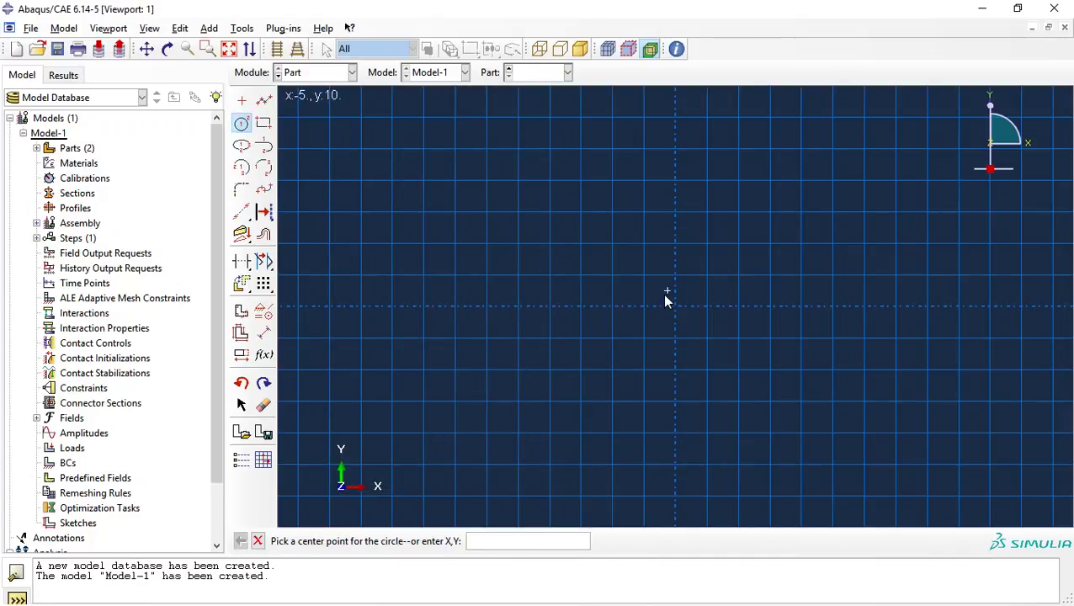
{"action": "type", "text": "0,0"}
{"action": "key", "text": "Return"}
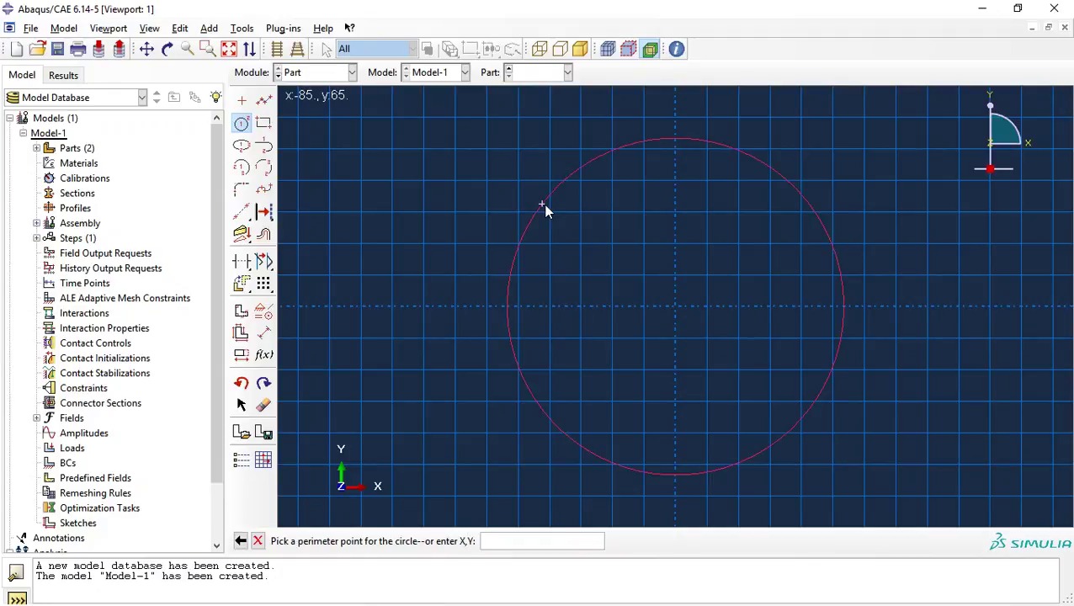
{"action": "type", "text": "0,15"}
{"action": "key", "text": "Return"}
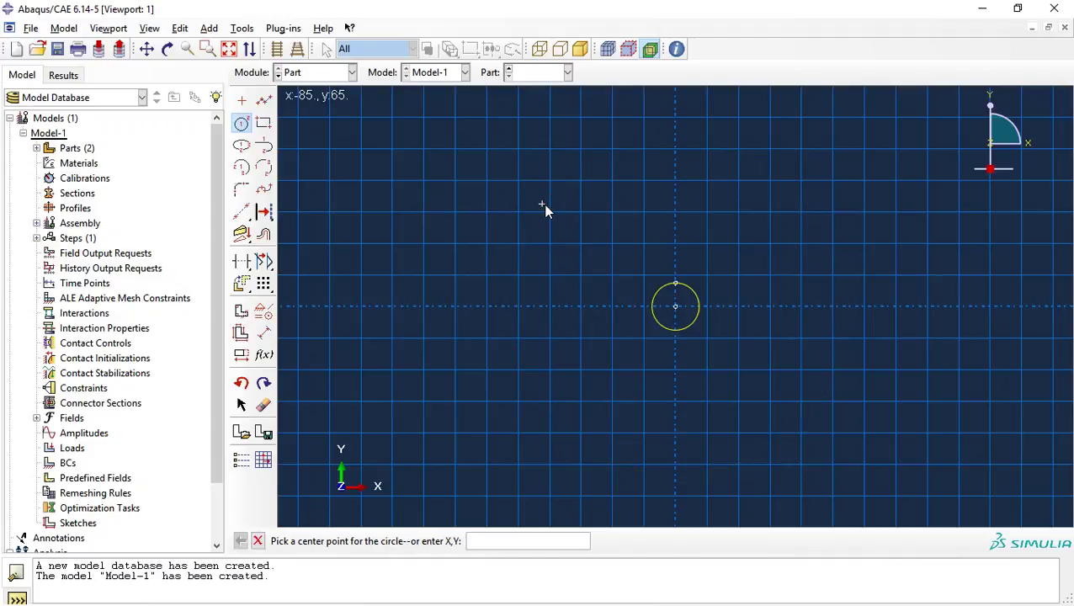
{"action": "key", "text": "Escape"}
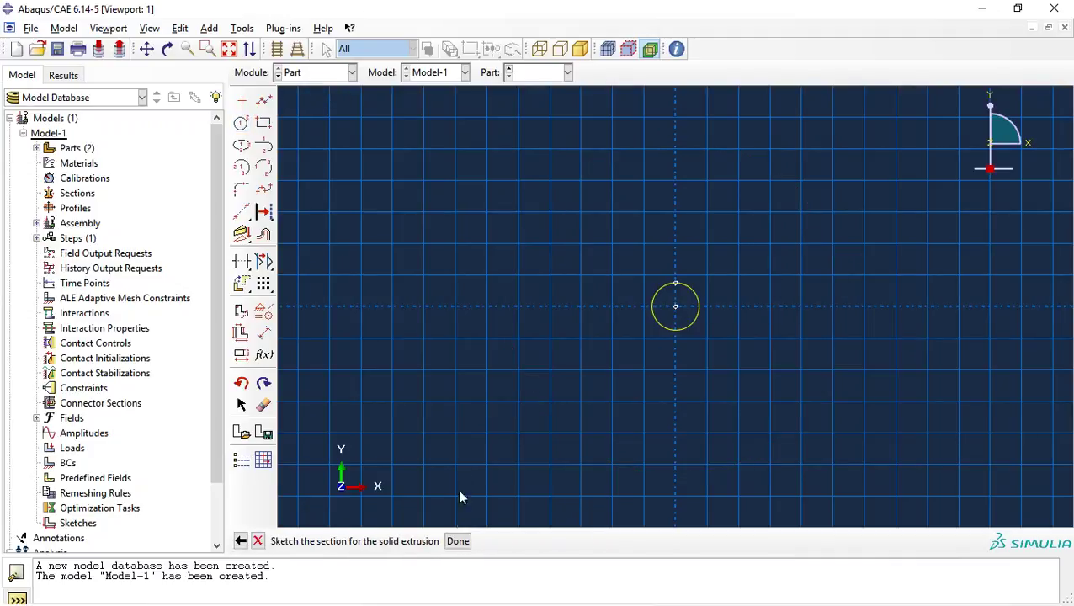
Step: Finish the circle sketch and extrude it to a depth of 10 as a solid disc
{"action": "left_click", "coordinate": [458, 541]}
{"action": "type", "text": "10"}
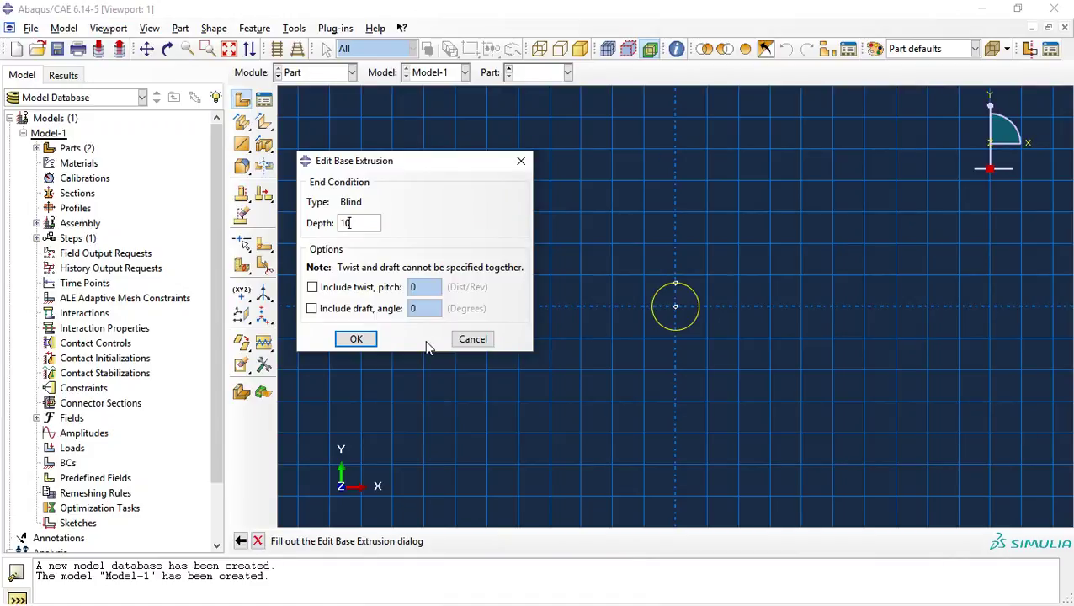
{"action": "key", "text": "Return"}
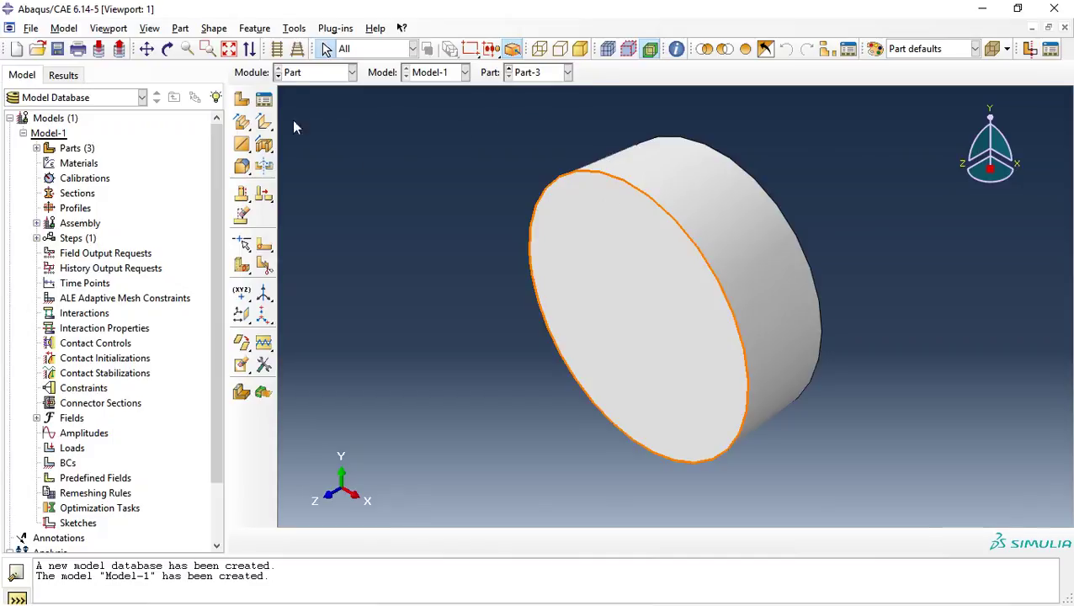
Step: Switch to the Property module and create a first material with isotropic elastic behaviour
{"action": "left_click", "coordinate": [278, 75]}
{"action": "left_click", "coordinate": [243, 101]}
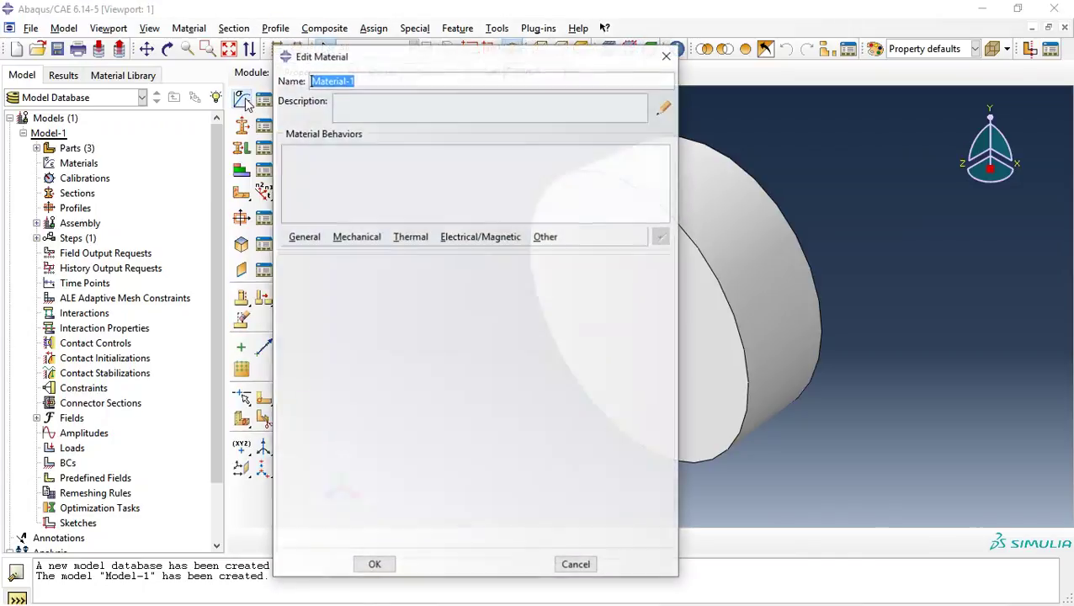
{"action": "left_click", "coordinate": [353, 239]}
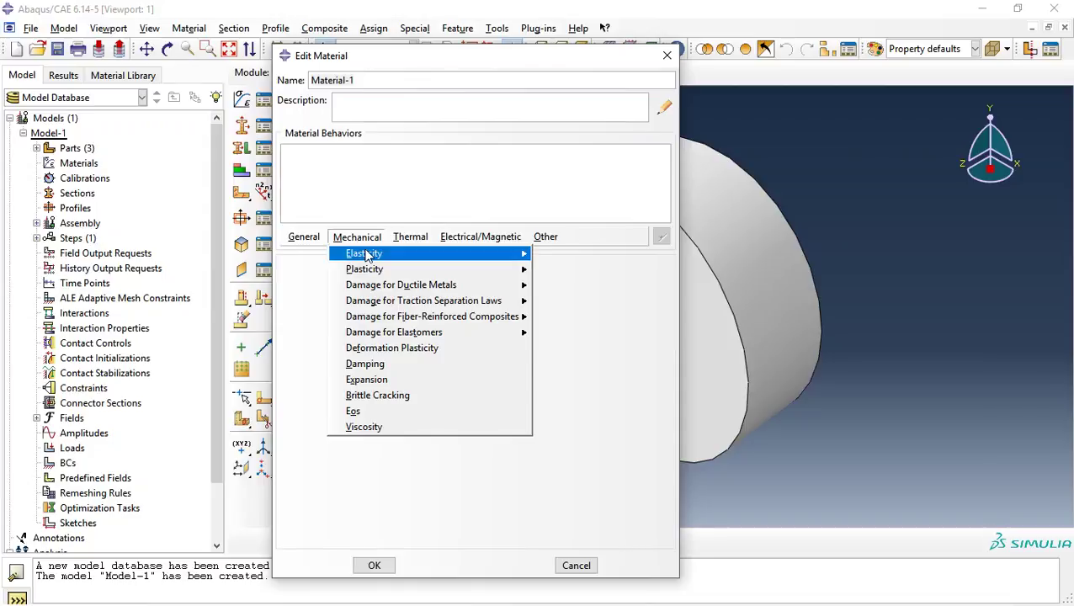
{"action": "mouse_move", "coordinate": [387, 254]}
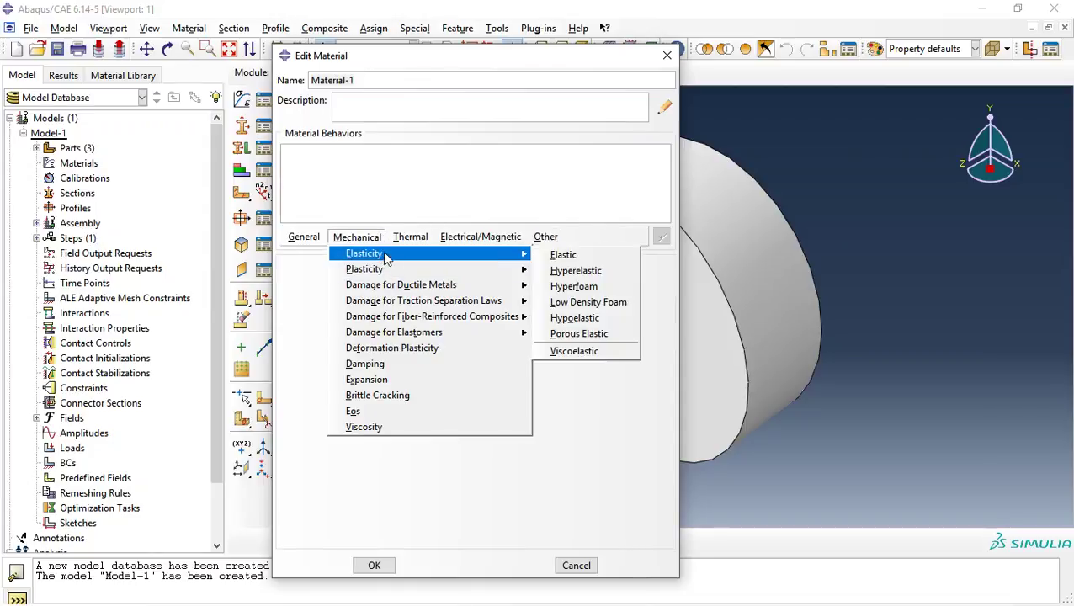
{"action": "left_click", "coordinate": [559, 255]}
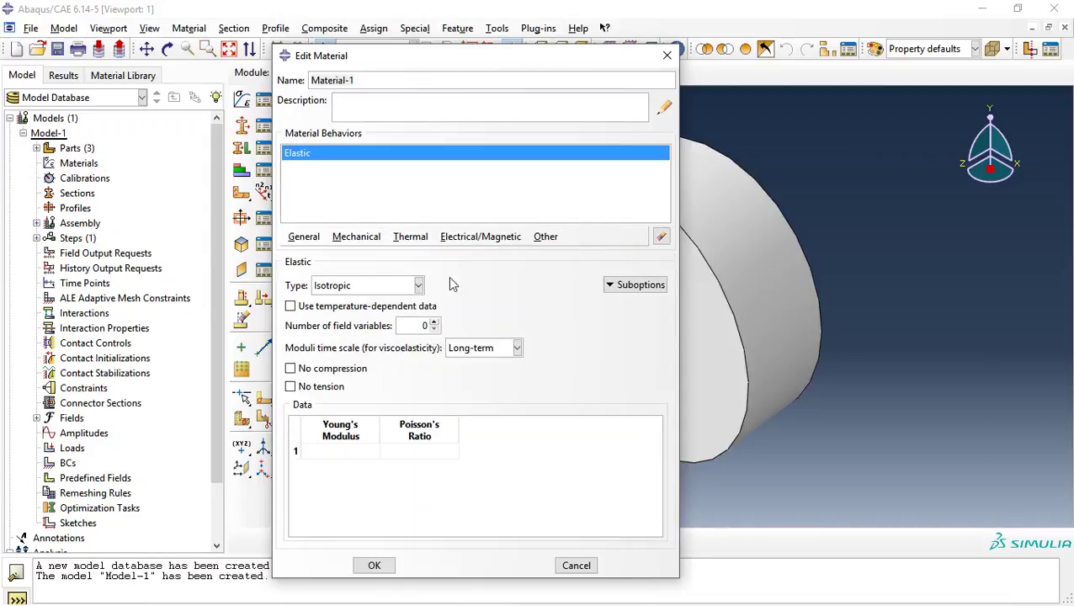
Step: Enter a Young's modulus of 2000000 and a Poisson's ratio of 0 for the first material
{"action": "left_click", "coordinate": [341, 451]}
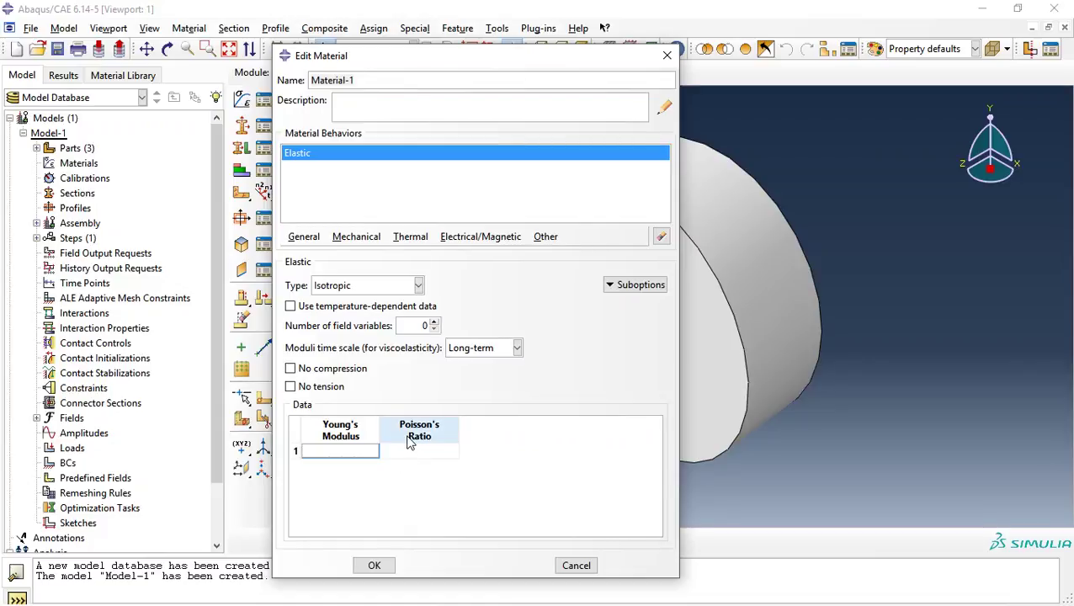
{"action": "type", "text": "2000000"}
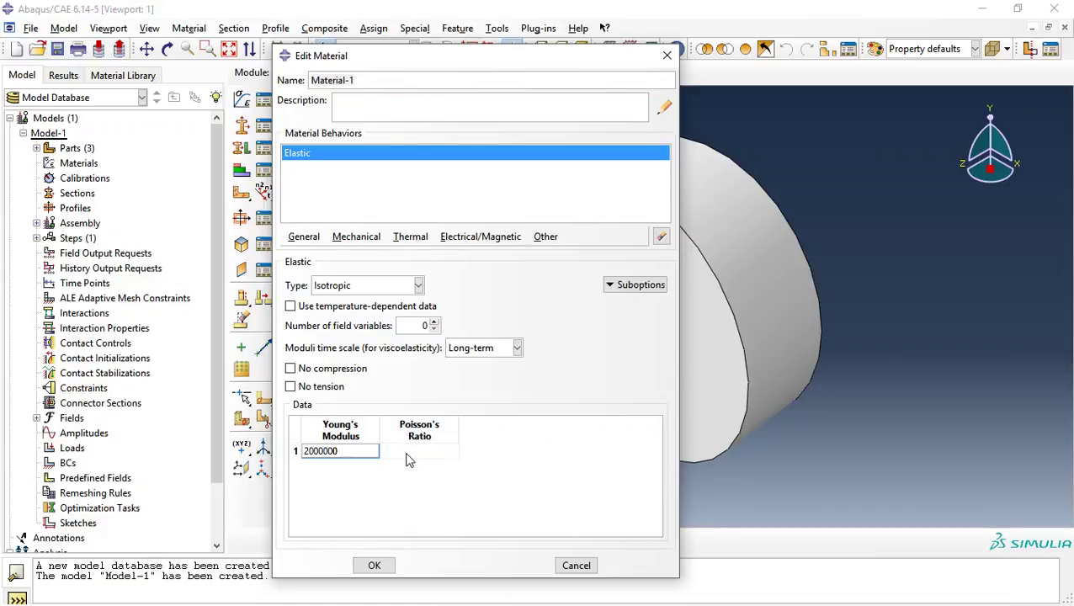
{"action": "left_click", "coordinate": [406, 451]}
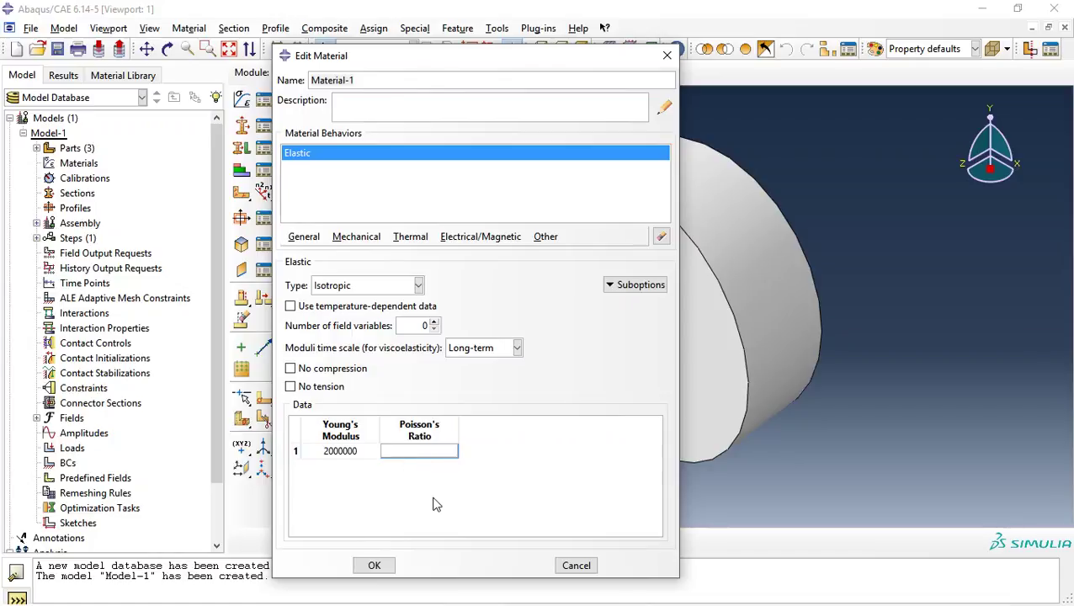
{"action": "key", "text": "Return"}
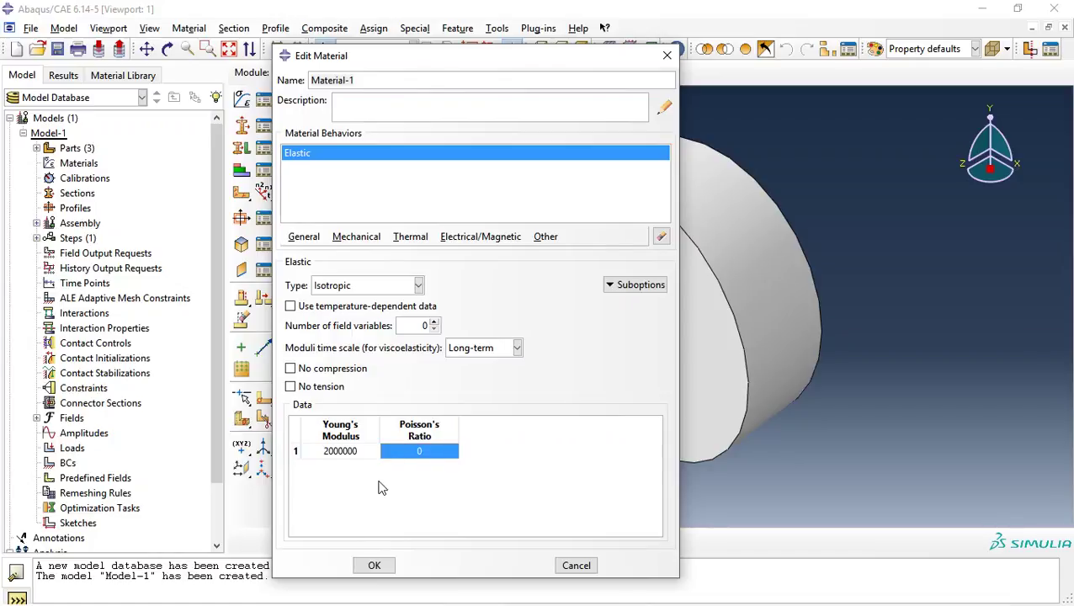
Step: Correct the first material's Young's modulus to 200000 and save the material
{"action": "double_click", "coordinate": [344, 452]}
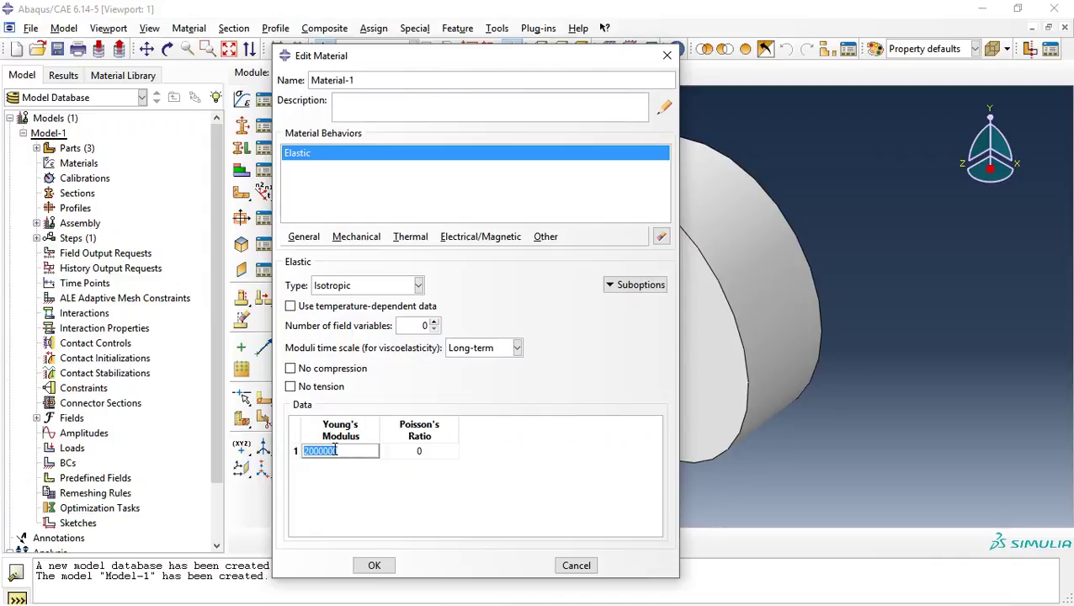
{"action": "left_click", "coordinate": [327, 451]}
{"action": "key", "text": "ctrl+a"}
{"action": "key", "text": "Tab"}
{"action": "double_click", "coordinate": [352, 451]}
{"action": "type", "text": "200000"}
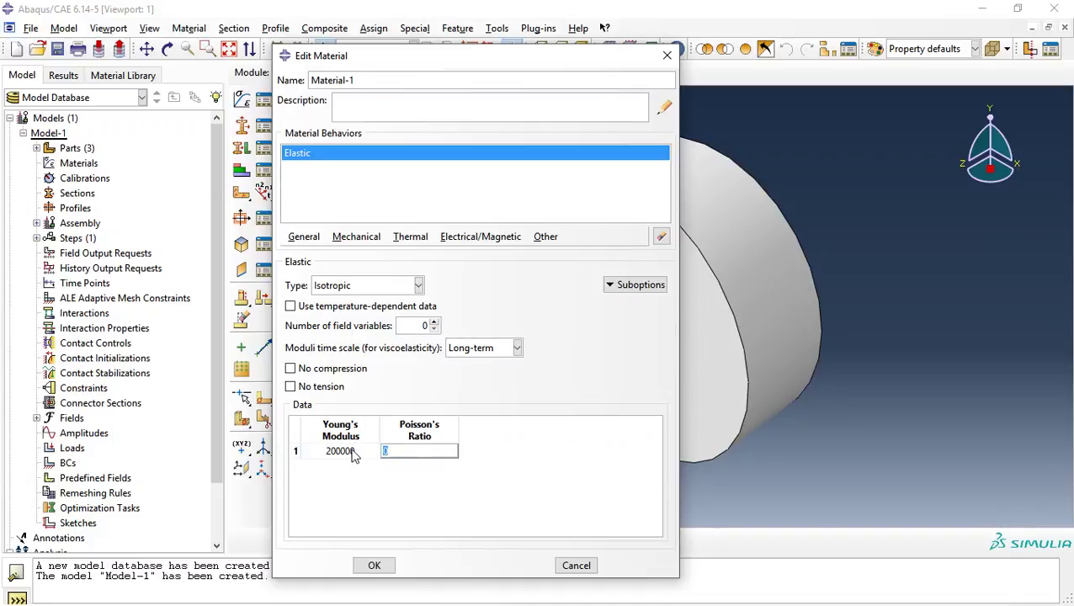
{"action": "left_click", "coordinate": [376, 566]}
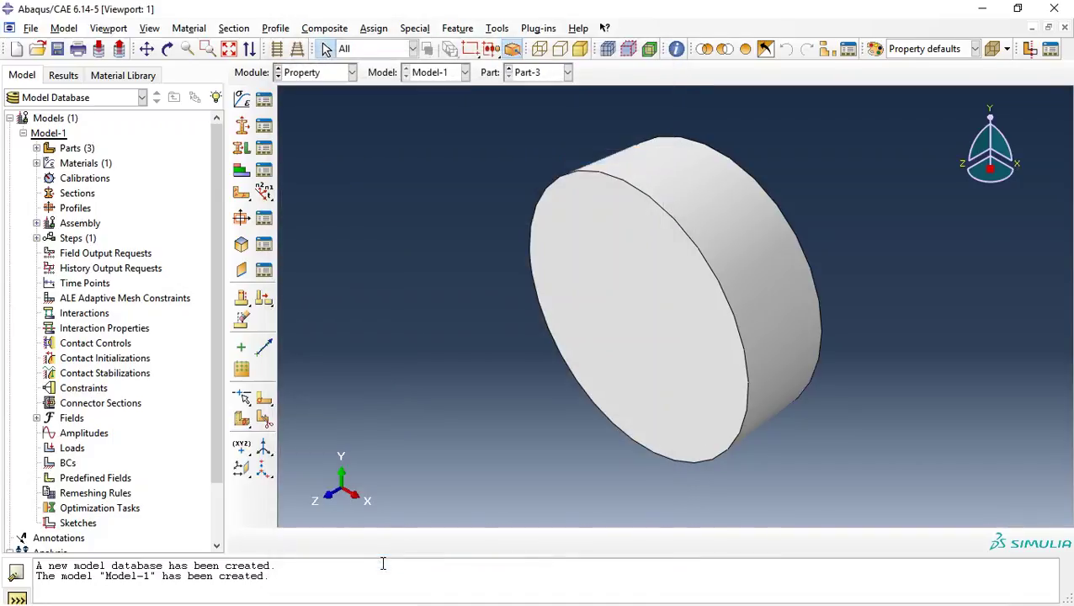
Step: Create a second isotropic elastic material with a Young's modulus of 2000000 and a Poisson's ratio of 0
{"action": "left_click", "coordinate": [241, 99]}
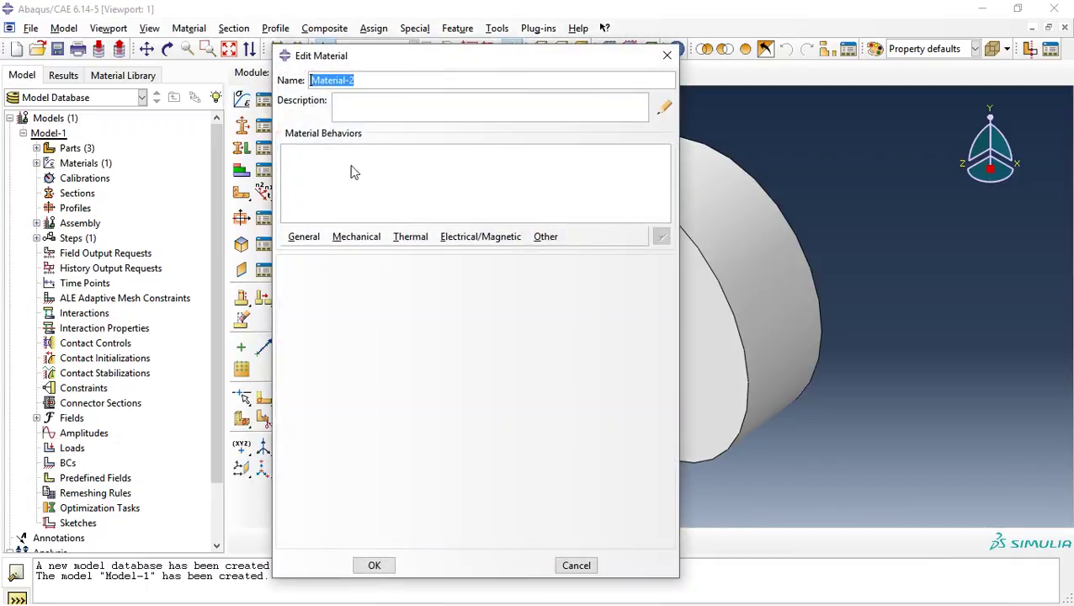
{"action": "left_click", "coordinate": [355, 238]}
{"action": "mouse_move", "coordinate": [388, 256]}
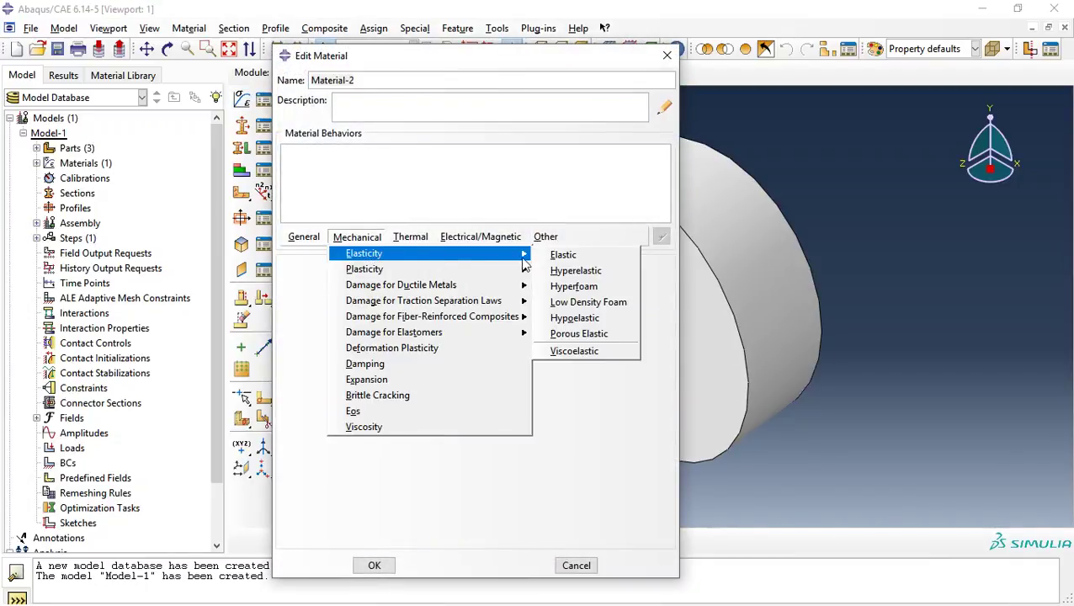
{"action": "left_click", "coordinate": [562, 255]}
{"action": "left_click", "coordinate": [348, 450]}
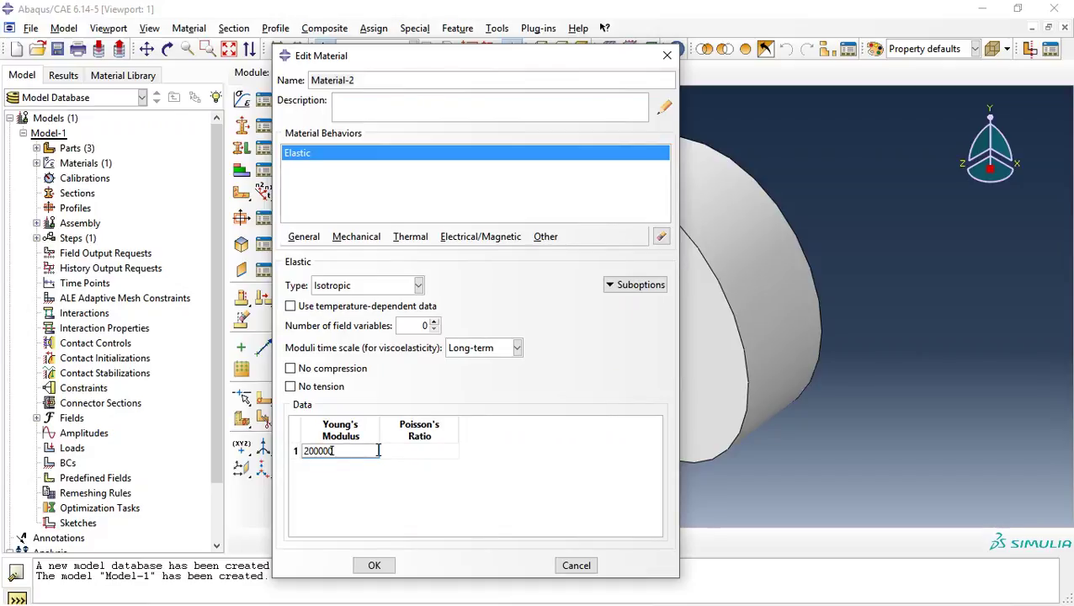
{"action": "key", "text": "Tab"}
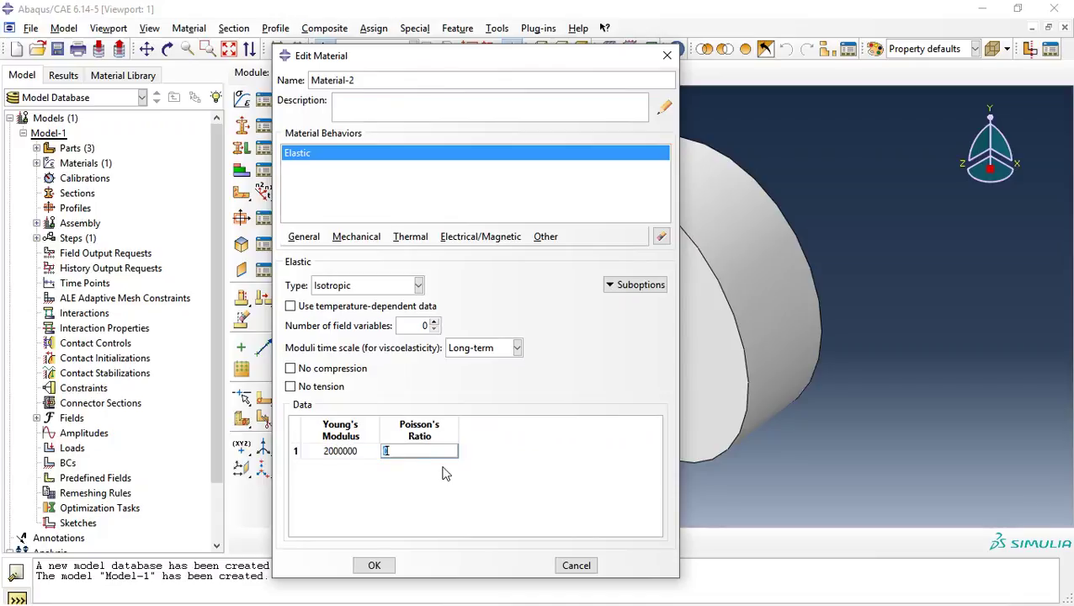
{"action": "key", "text": "Return"}
{"action": "left_click", "coordinate": [374, 565]}
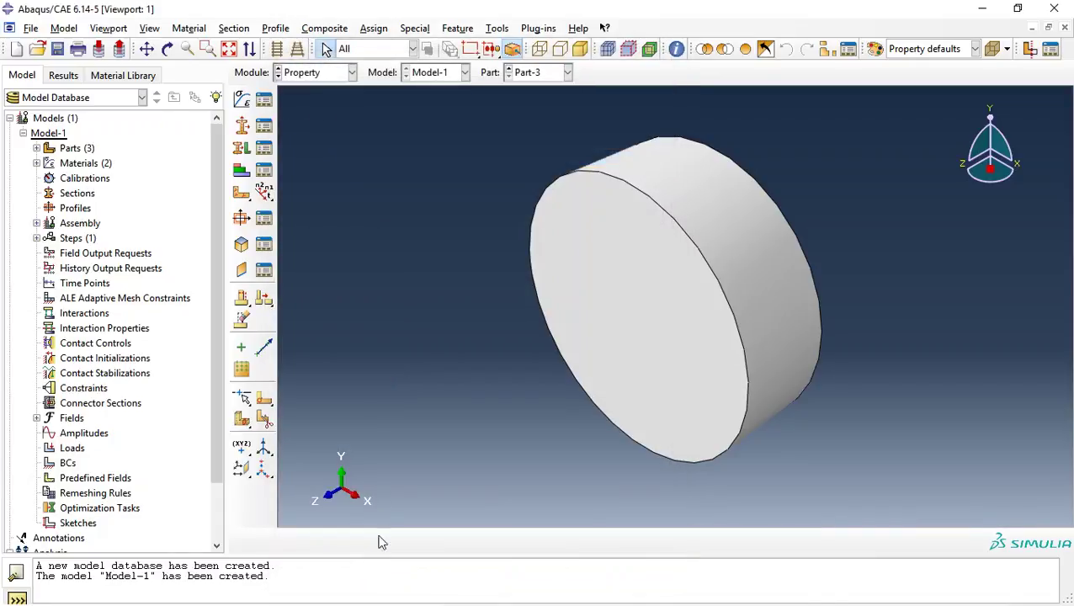
Step: Create a solid homogeneous section that uses Material-1, keeping the default section name
{"action": "left_click", "coordinate": [241, 128]}
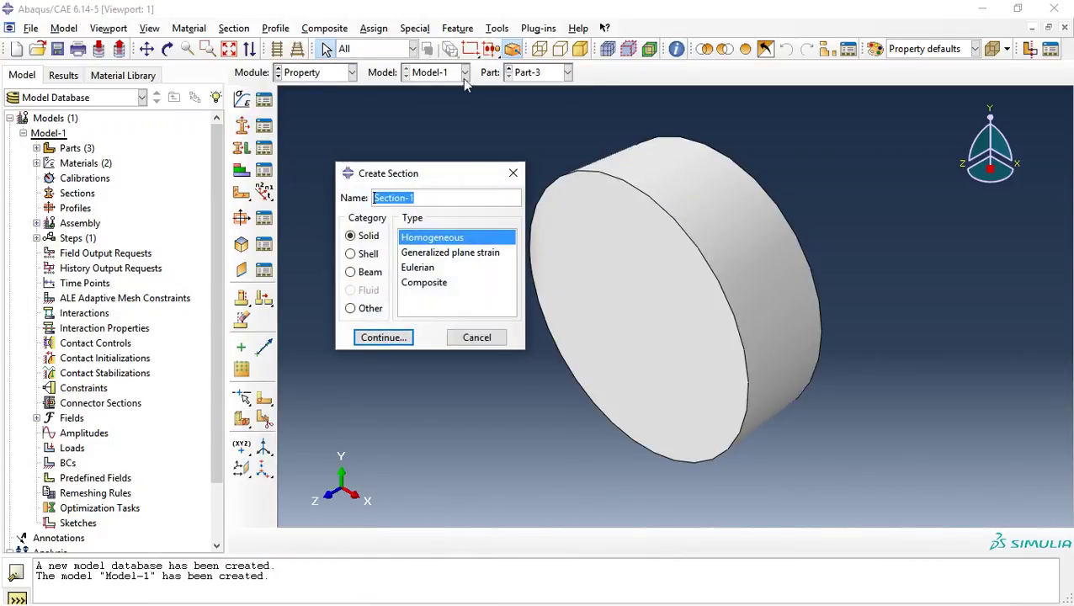
{"action": "left_click", "coordinate": [381, 337]}
{"action": "left_click", "coordinate": [539, 249]}
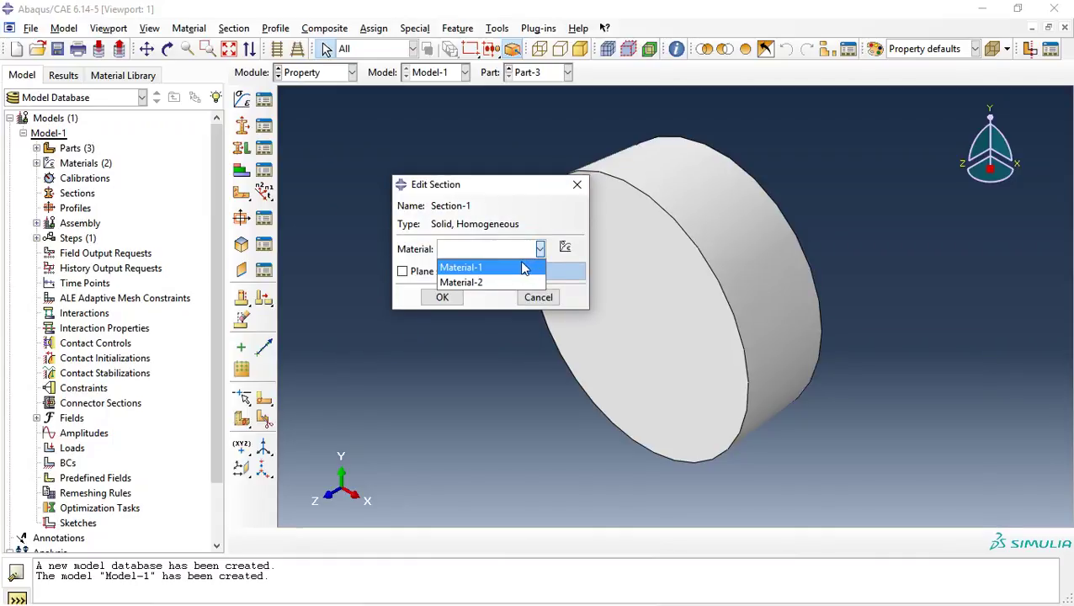
{"action": "left_click", "coordinate": [523, 268]}
{"action": "left_click", "coordinate": [432, 304]}
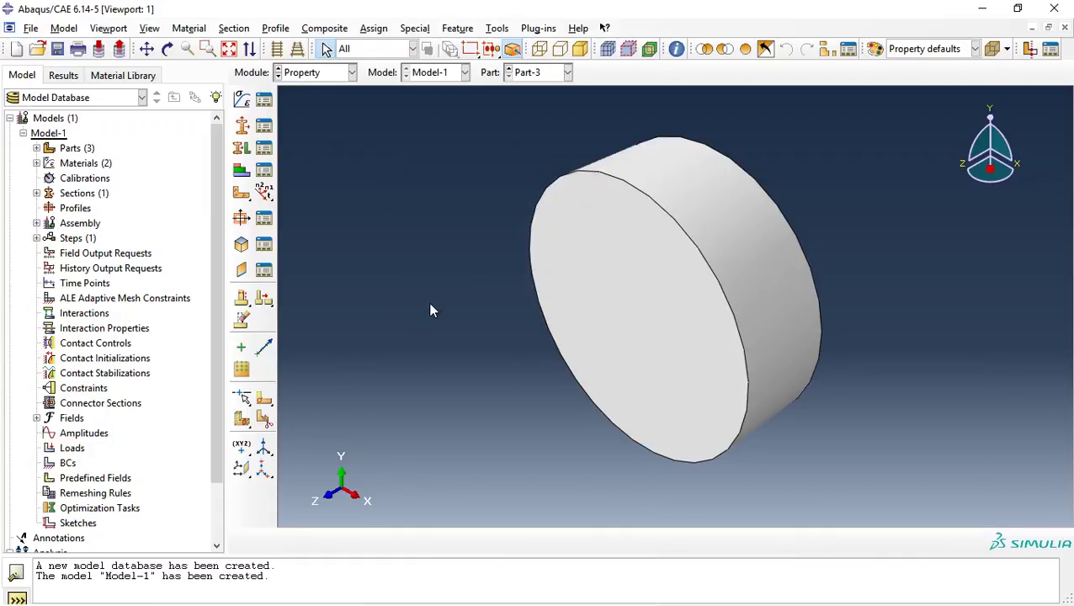
Step: Create another solid homogeneous section that uses Material-2, keeping the default section name
{"action": "left_click", "coordinate": [242, 125]}
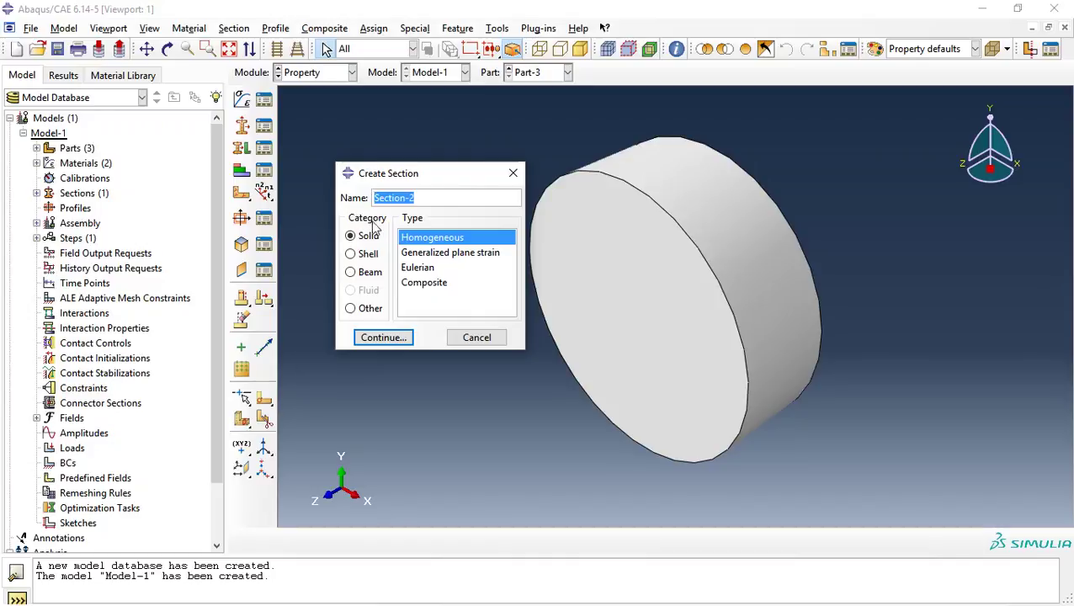
{"action": "left_click", "coordinate": [401, 337]}
{"action": "left_click", "coordinate": [510, 250]}
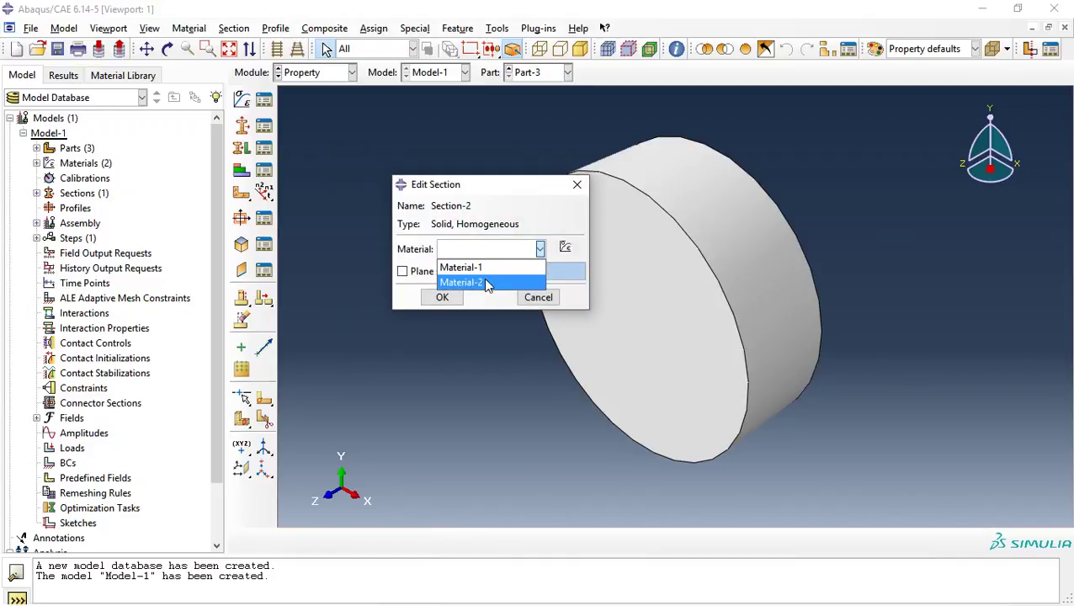
{"action": "left_click", "coordinate": [463, 283]}
{"action": "left_click", "coordinate": [445, 300]}
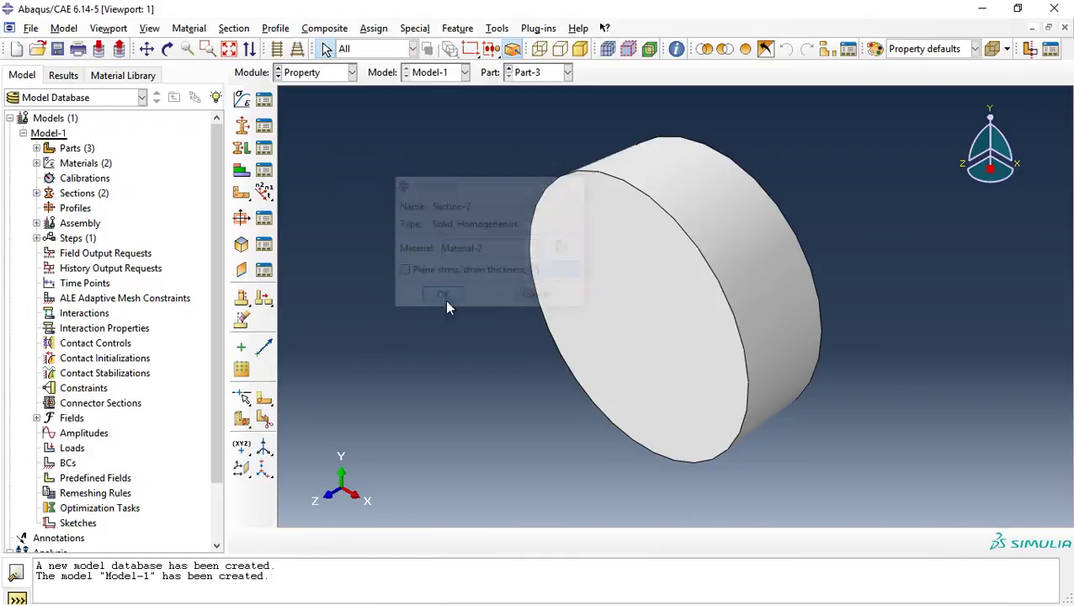
Step: Assign Section-1 to the whole hollow collared shaft, Part-1, using the default region set
{"action": "left_click", "coordinate": [241, 149]}
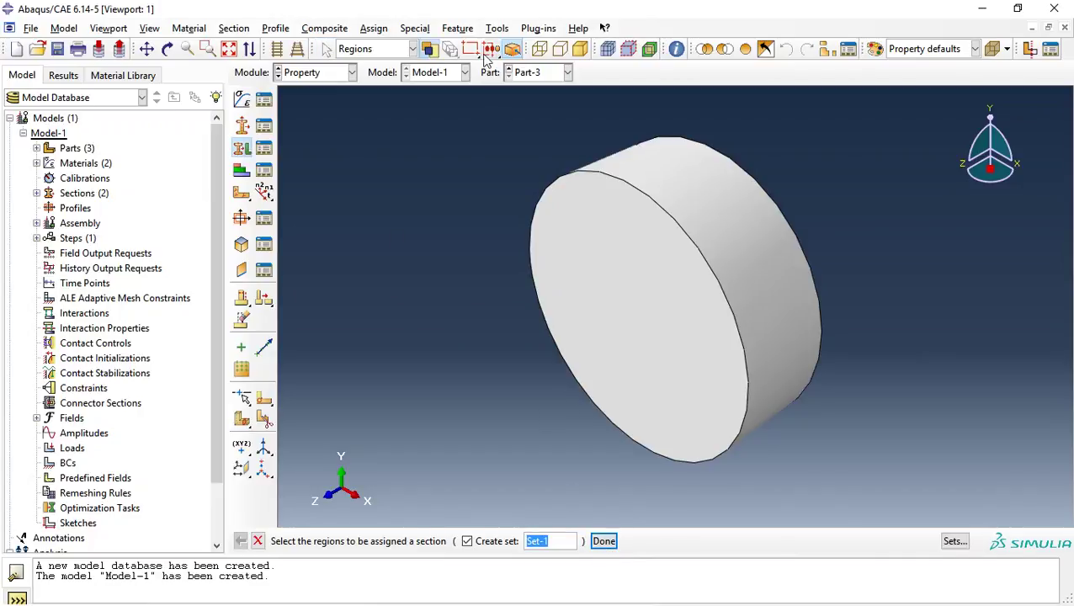
{"action": "left_click", "coordinate": [607, 543]}
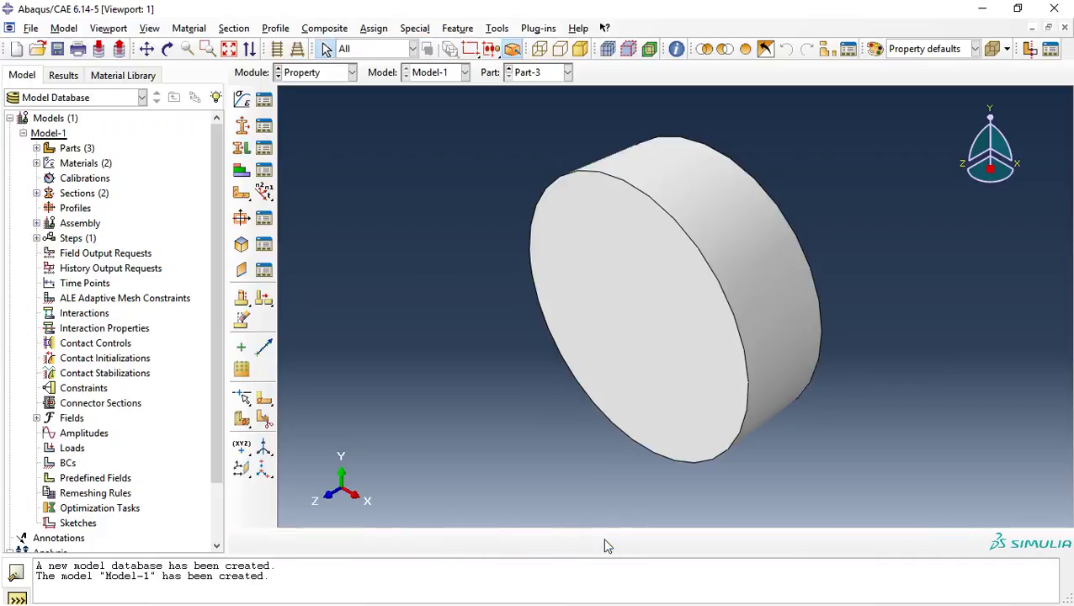
{"action": "left_click", "coordinate": [510, 70]}
{"action": "left_click", "coordinate": [509, 71]}
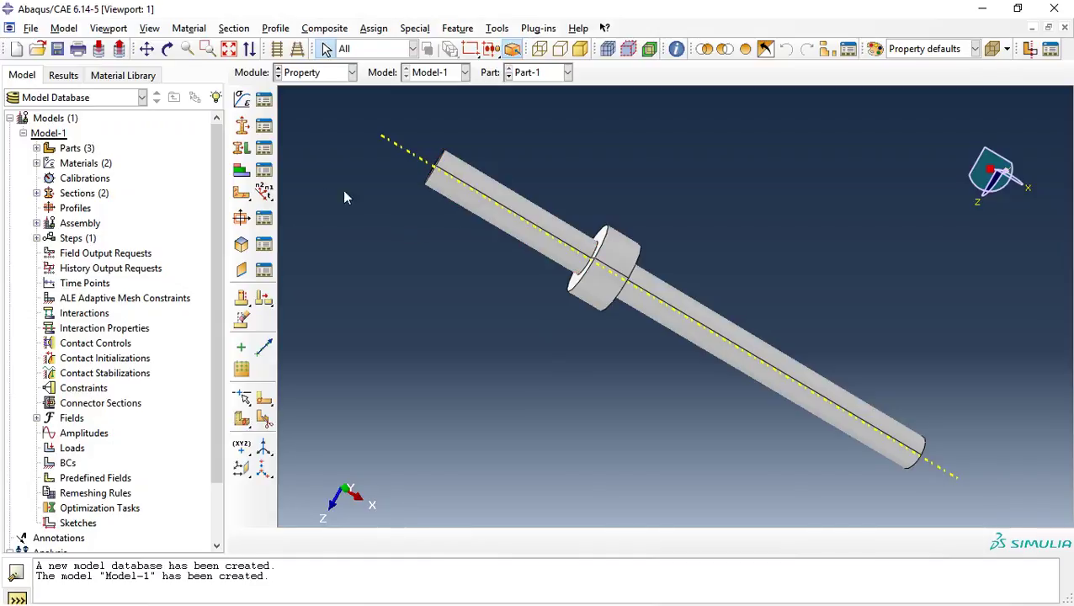
{"action": "left_click", "coordinate": [244, 150]}
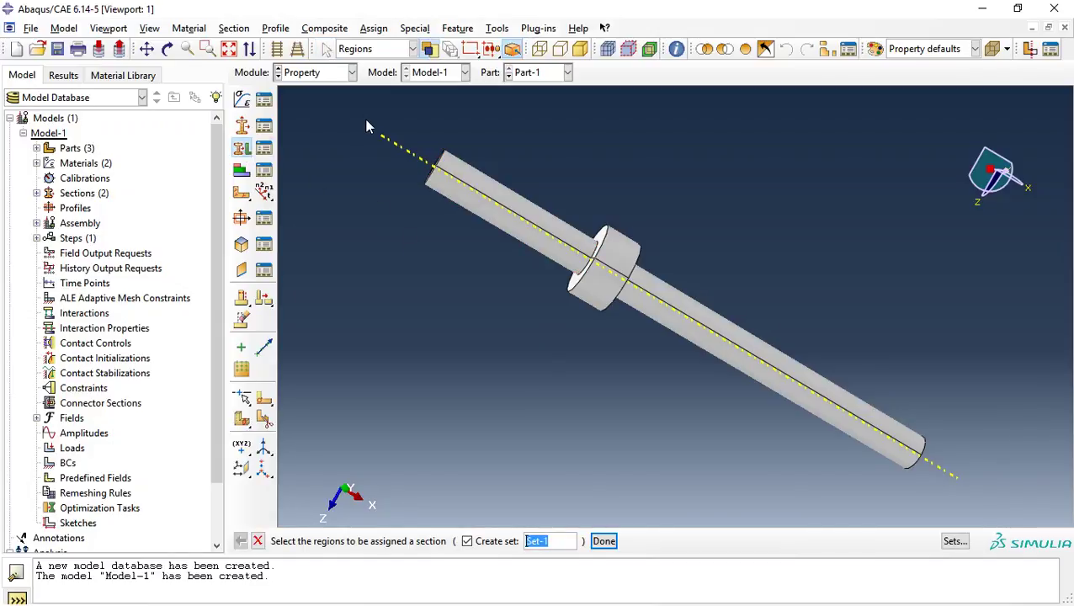
{"action": "left_click_drag", "start_coordinate": [392, 125], "coordinate": [1009, 500]}
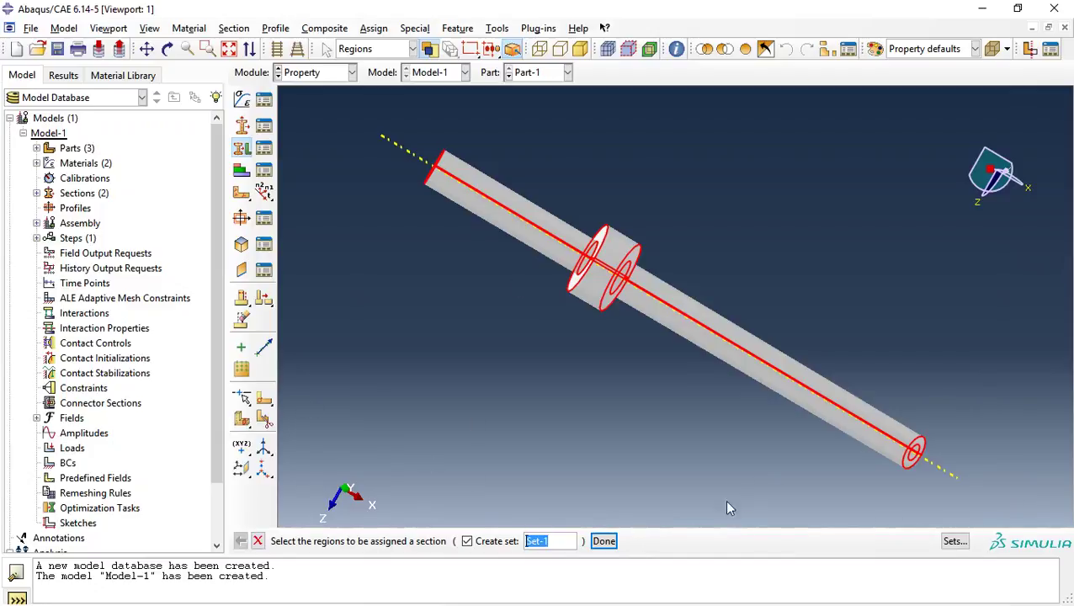
{"action": "left_click", "coordinate": [604, 540]}
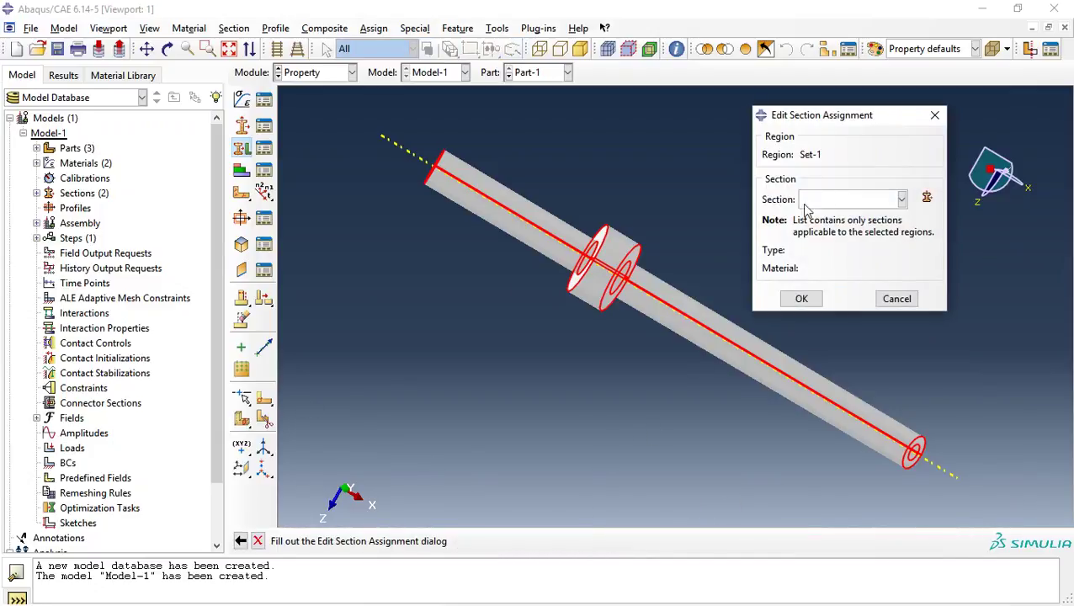
{"action": "left_click", "coordinate": [902, 199]}
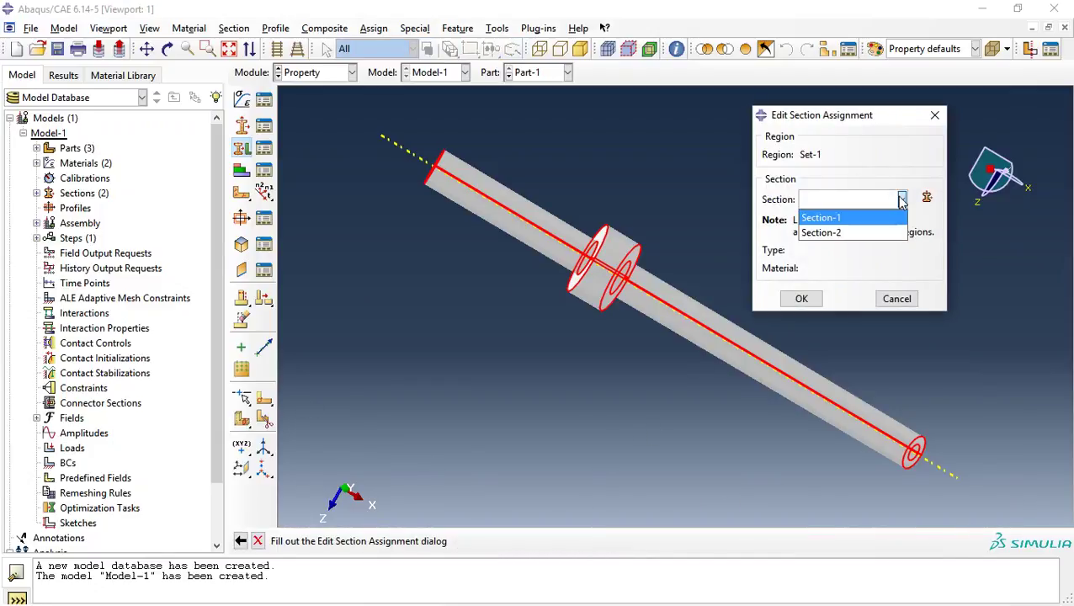
{"action": "left_click", "coordinate": [822, 218]}
{"action": "left_click", "coordinate": [800, 298]}
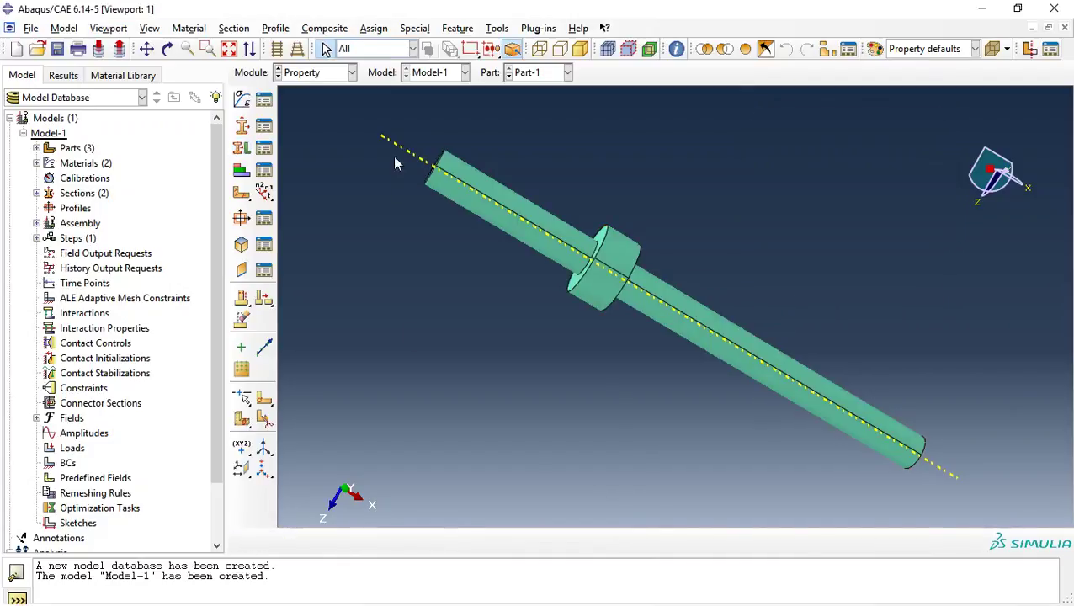
Step: Assign Section-1 to the entire solid rod, Part-2, using the default region set
{"action": "left_click", "coordinate": [509, 75]}
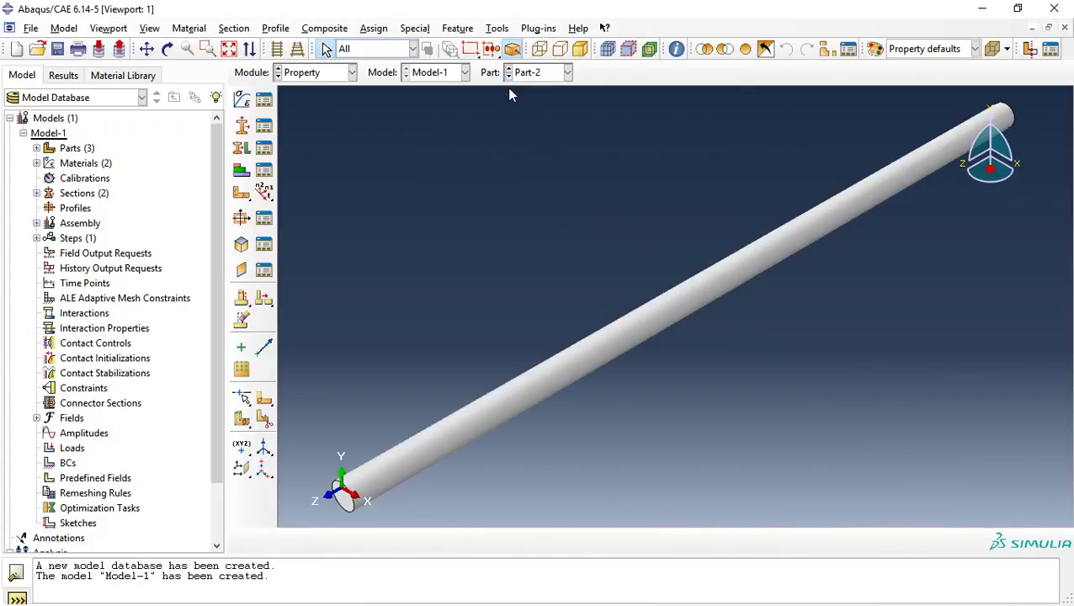
{"action": "scroll", "coordinate": [408, 420], "scroll_direction": "up", "scroll_amount": 2}
{"action": "scroll", "coordinate": [418, 401], "scroll_direction": "down", "scroll_amount": 4}
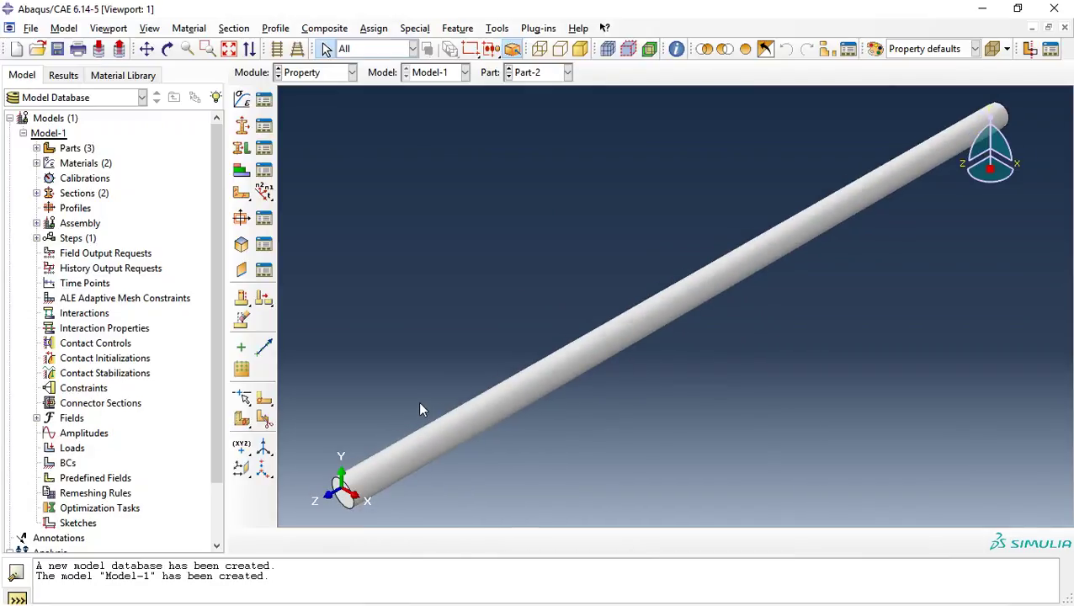
{"action": "left_click_drag", "start_coordinate": [380, 468], "coordinate": [774, 153]}
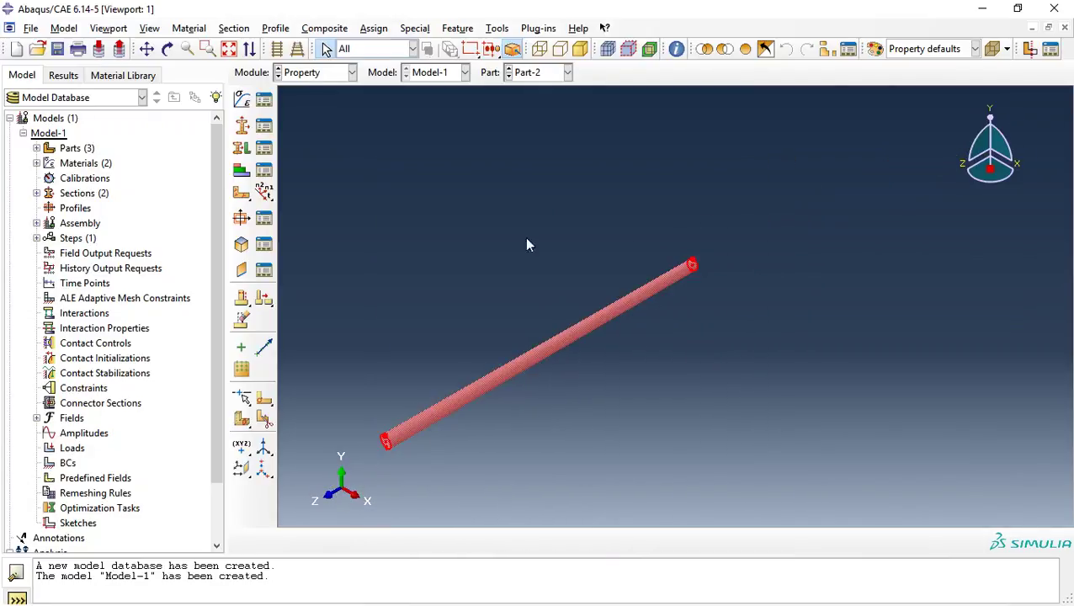
{"action": "left_click", "coordinate": [241, 148]}
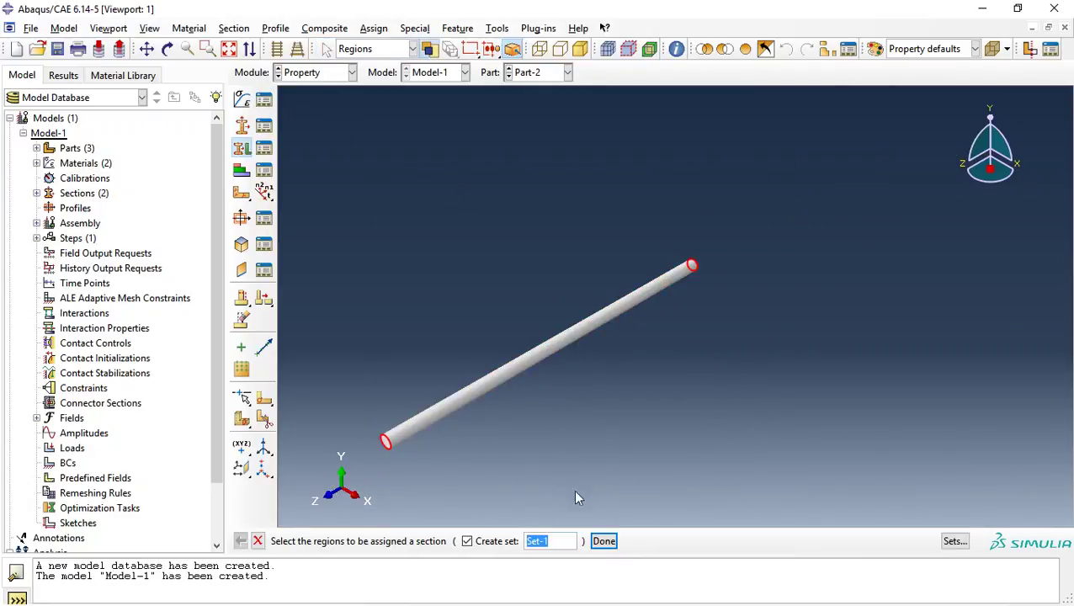
{"action": "left_click", "coordinate": [603, 541]}
{"action": "left_click", "coordinate": [876, 200]}
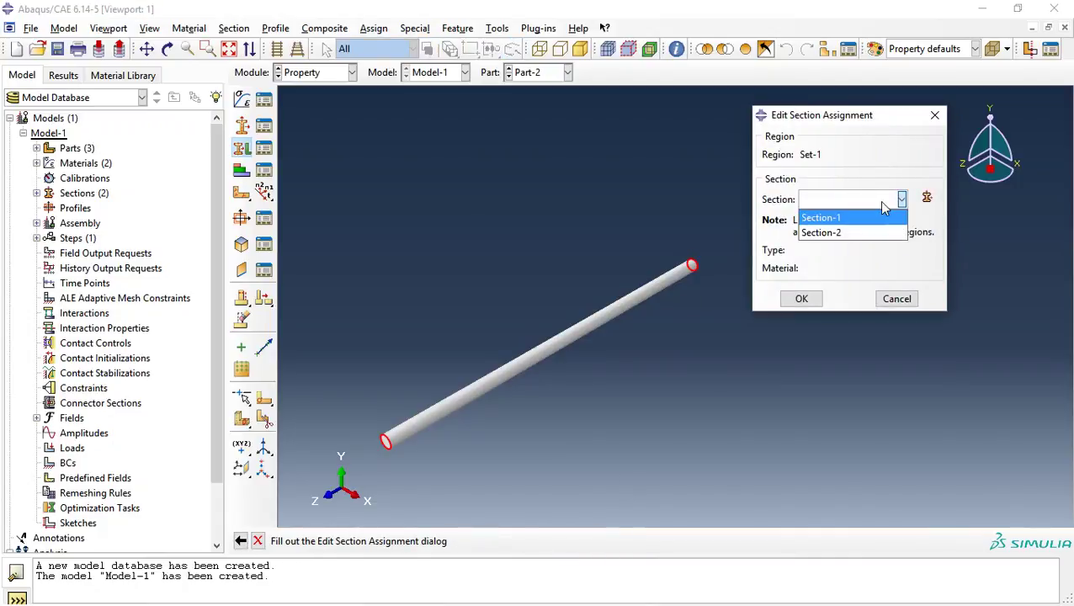
{"action": "left_click", "coordinate": [856, 220]}
{"action": "left_click", "coordinate": [802, 298]}
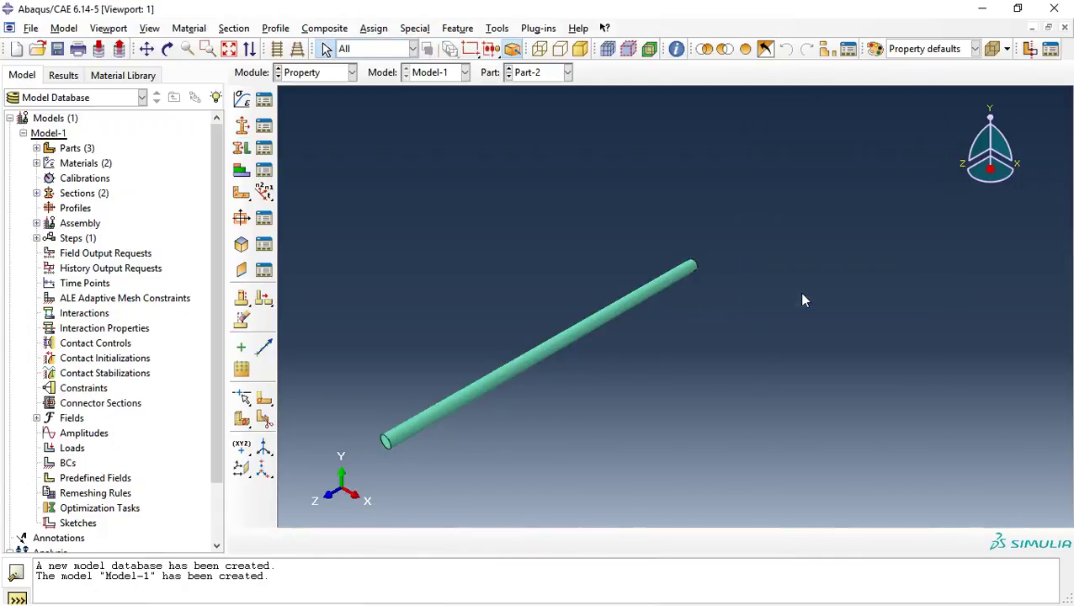
Step: Assign Section-2 to the entire disc, Part-3, using the default region set
{"action": "left_click", "coordinate": [509, 77]}
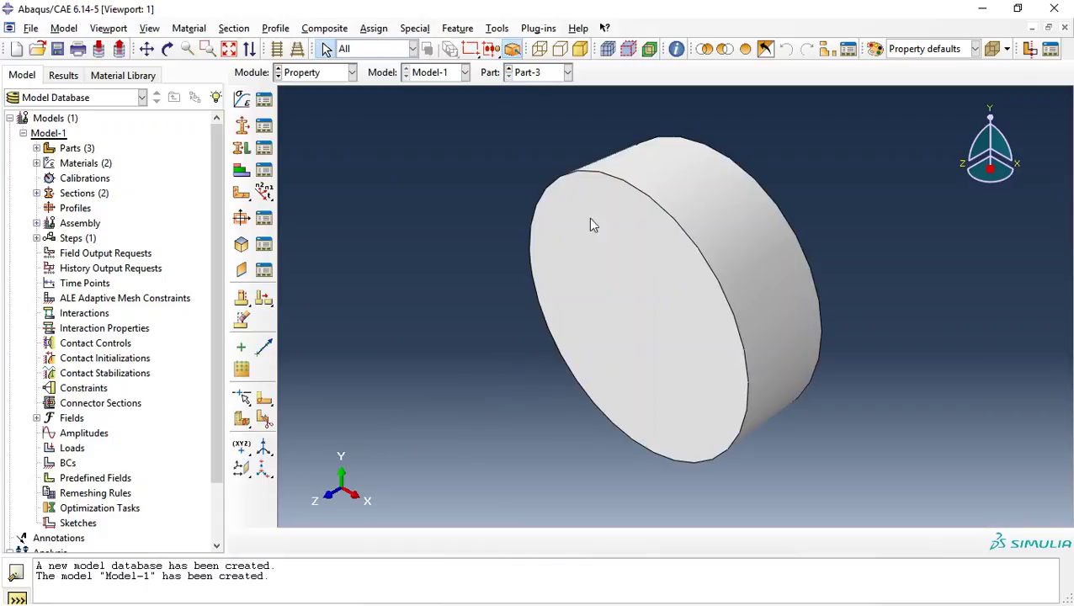
{"action": "left_click_drag", "start_coordinate": [460, 508], "coordinate": [945, 73]}
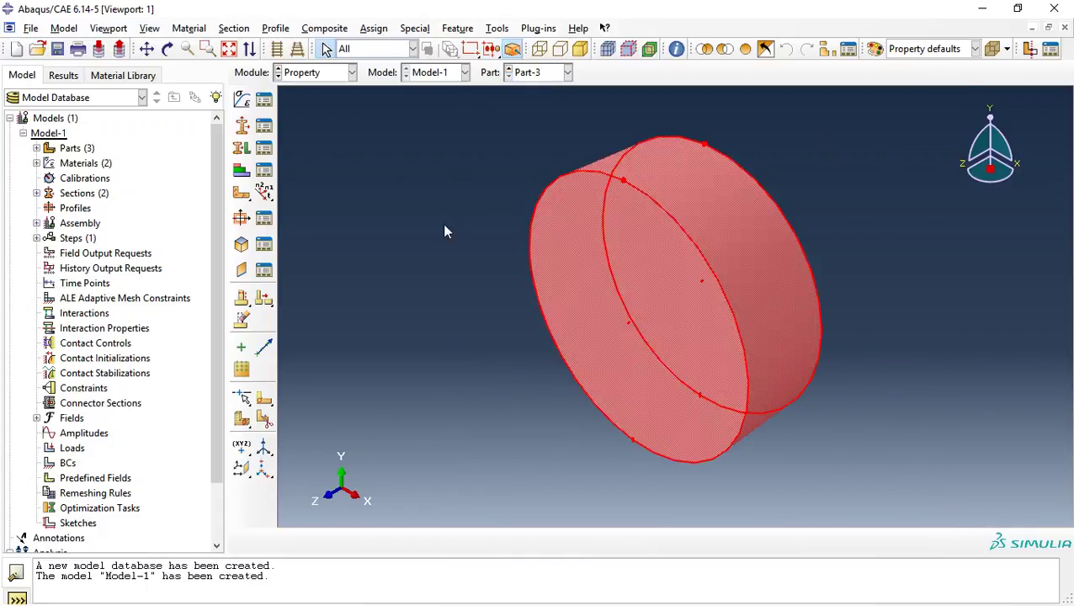
{"action": "left_click", "coordinate": [242, 148]}
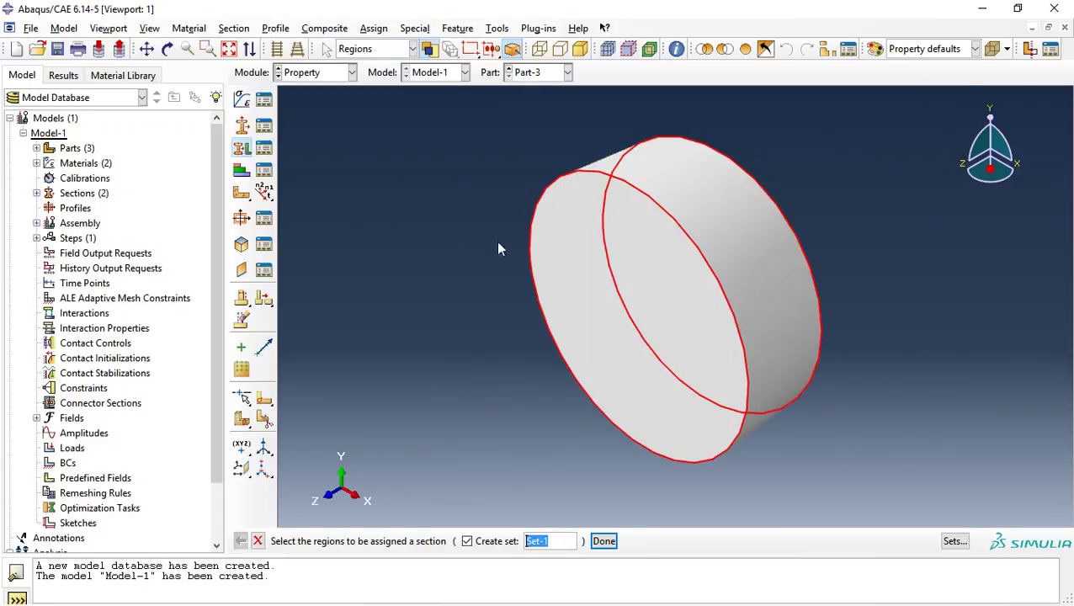
{"action": "left_click", "coordinate": [599, 543]}
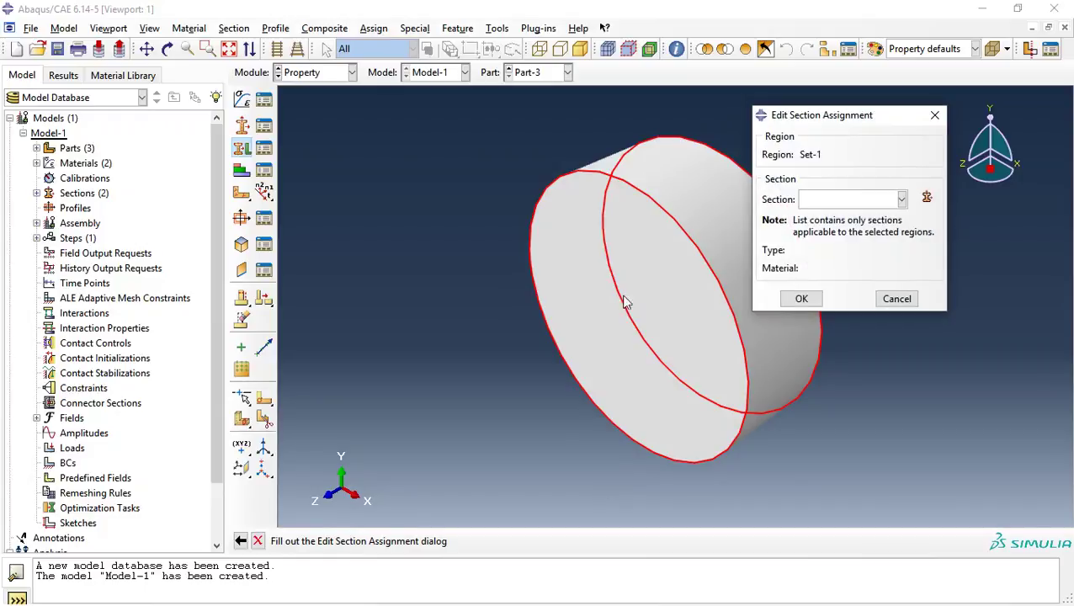
{"action": "left_click", "coordinate": [901, 198]}
{"action": "left_click", "coordinate": [868, 236]}
{"action": "left_click", "coordinate": [812, 299]}
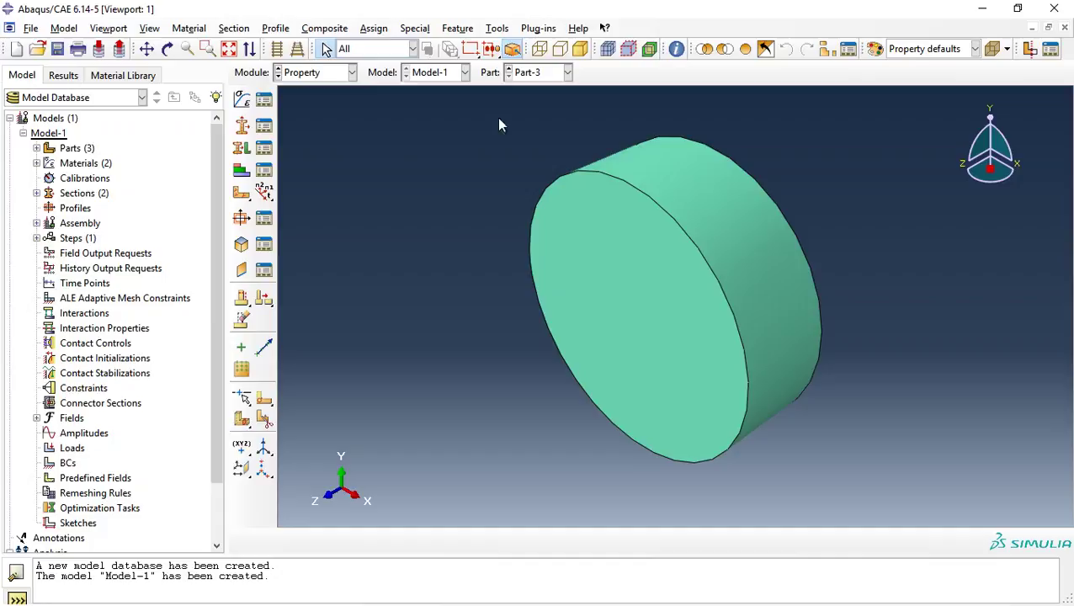
Step: Switch to the Assembly module and add the collared shaft, Part-1, as an independent instance meshed on the instance
{"action": "left_click", "coordinate": [342, 73]}
{"action": "left_click", "coordinate": [317, 121]}
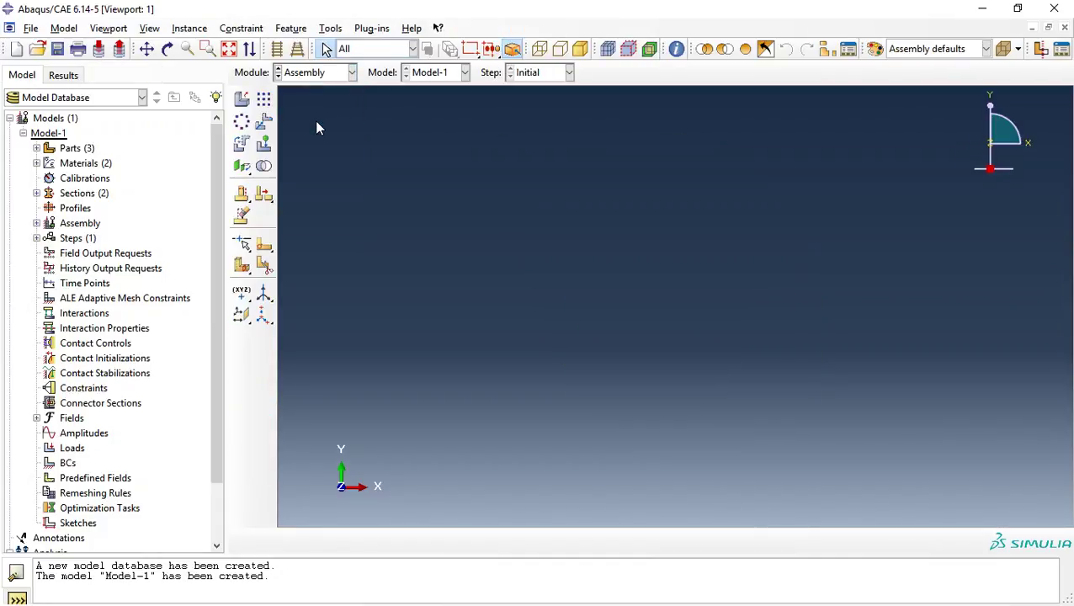
{"action": "left_click", "coordinate": [242, 98]}
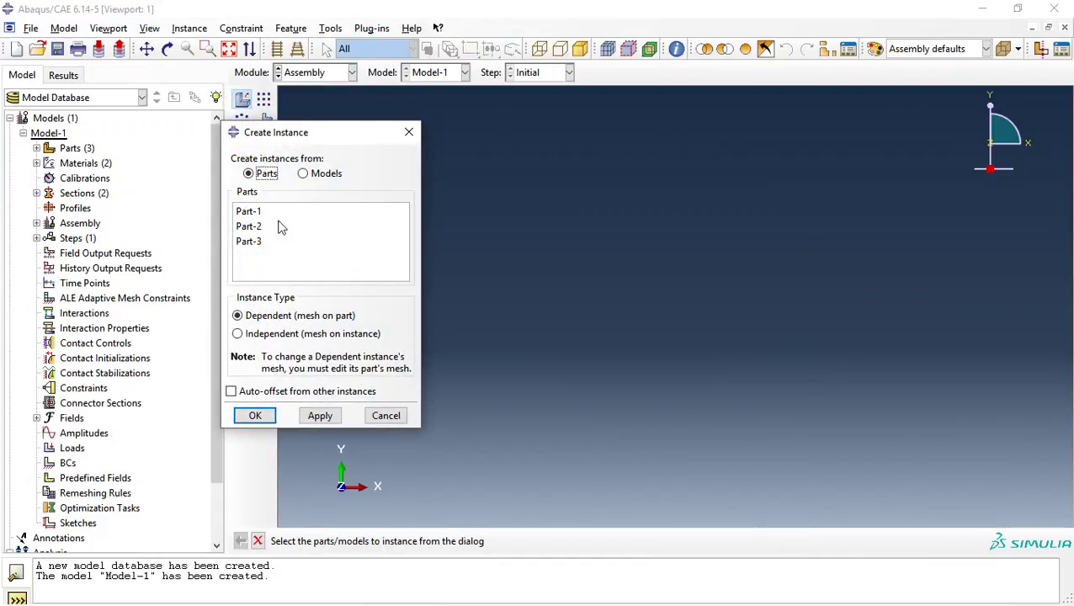
{"action": "left_click", "coordinate": [252, 212]}
{"action": "left_click", "coordinate": [305, 335]}
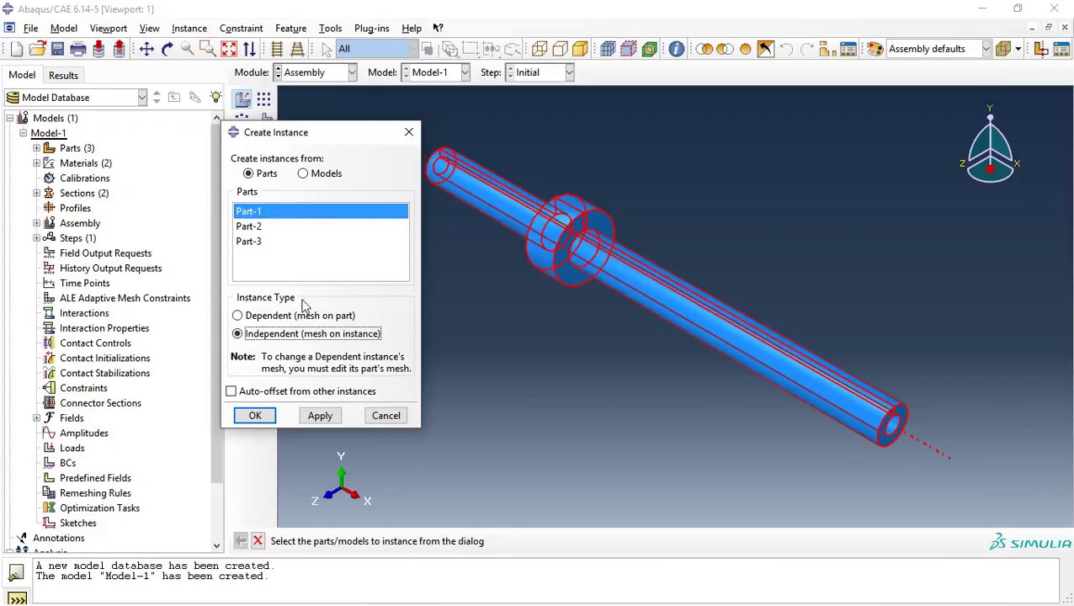
{"action": "left_click", "coordinate": [320, 415]}
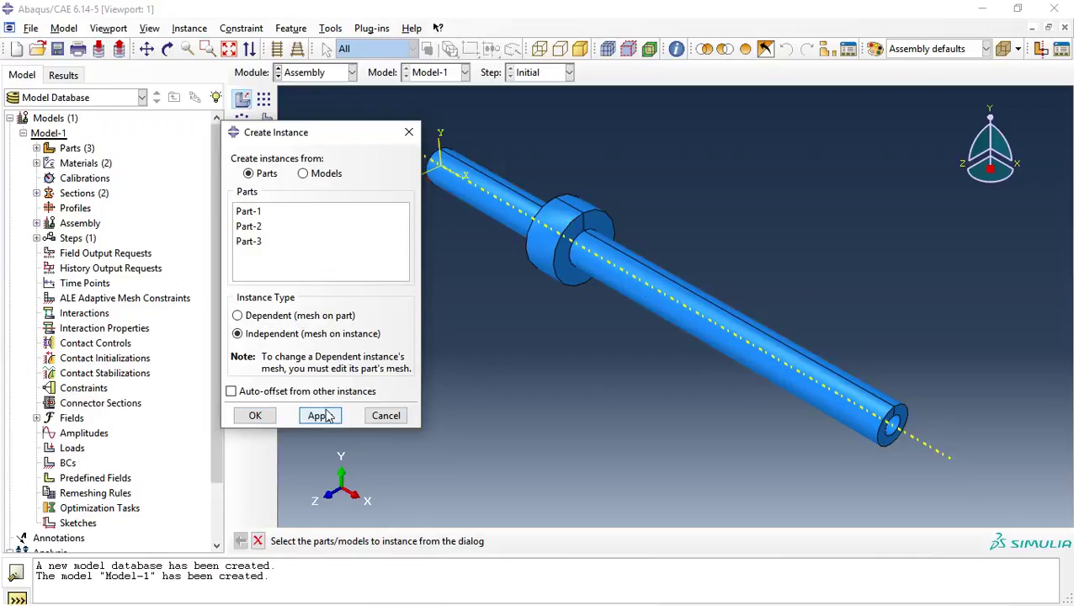